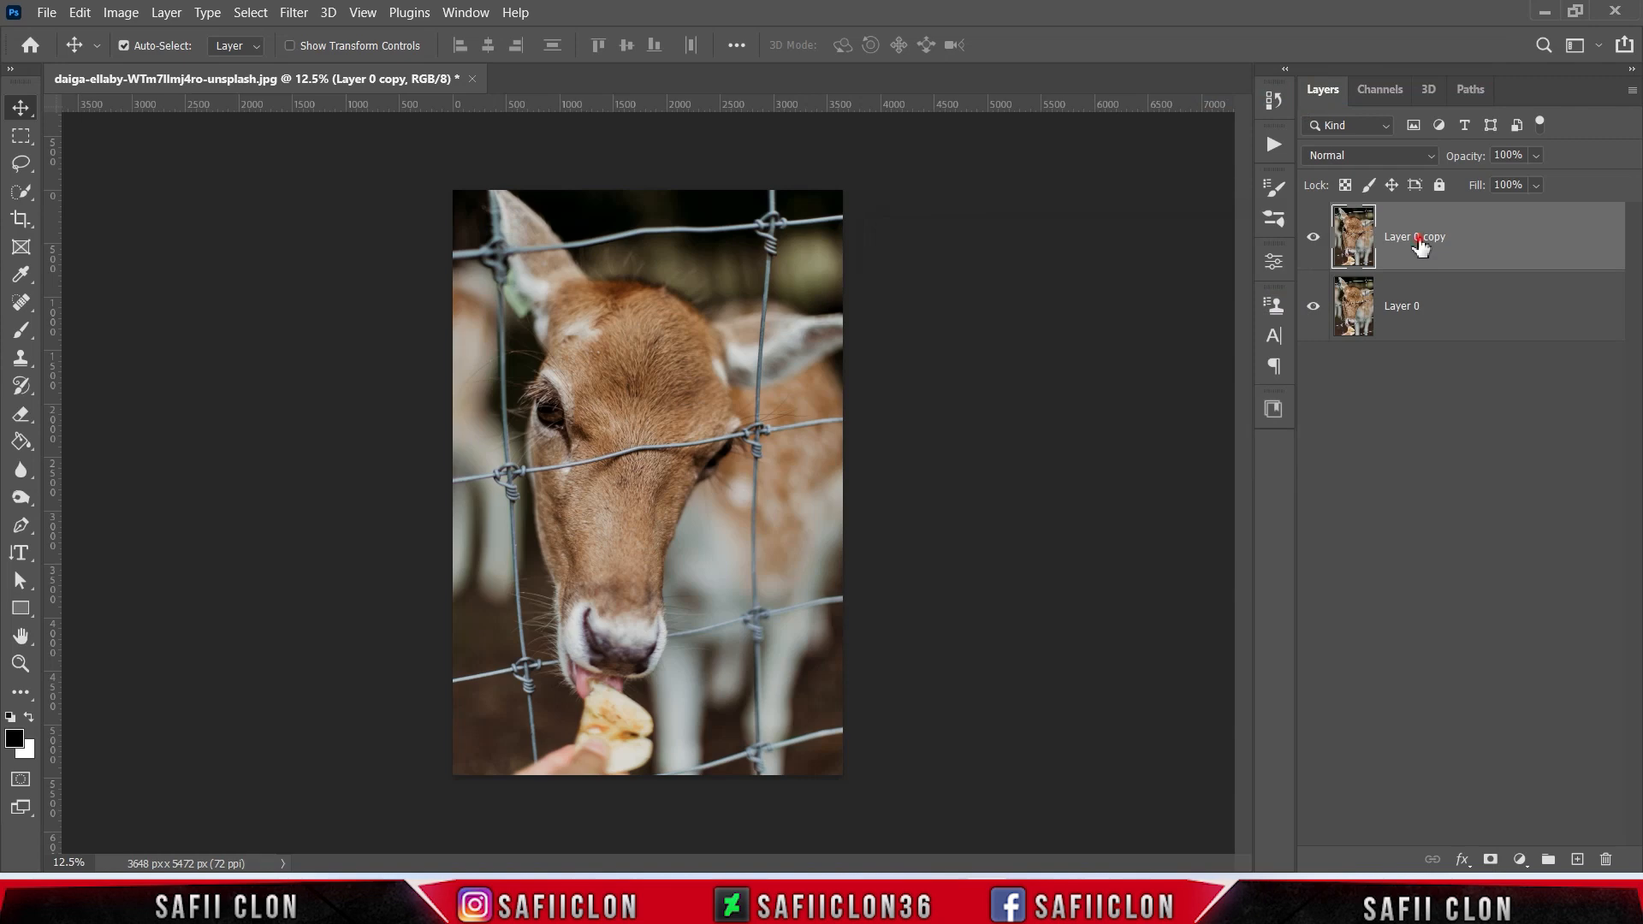
Step: Rename the duplicate photo layer EDIT and the layer beneath it ORIGINAL
click(1504, 240)
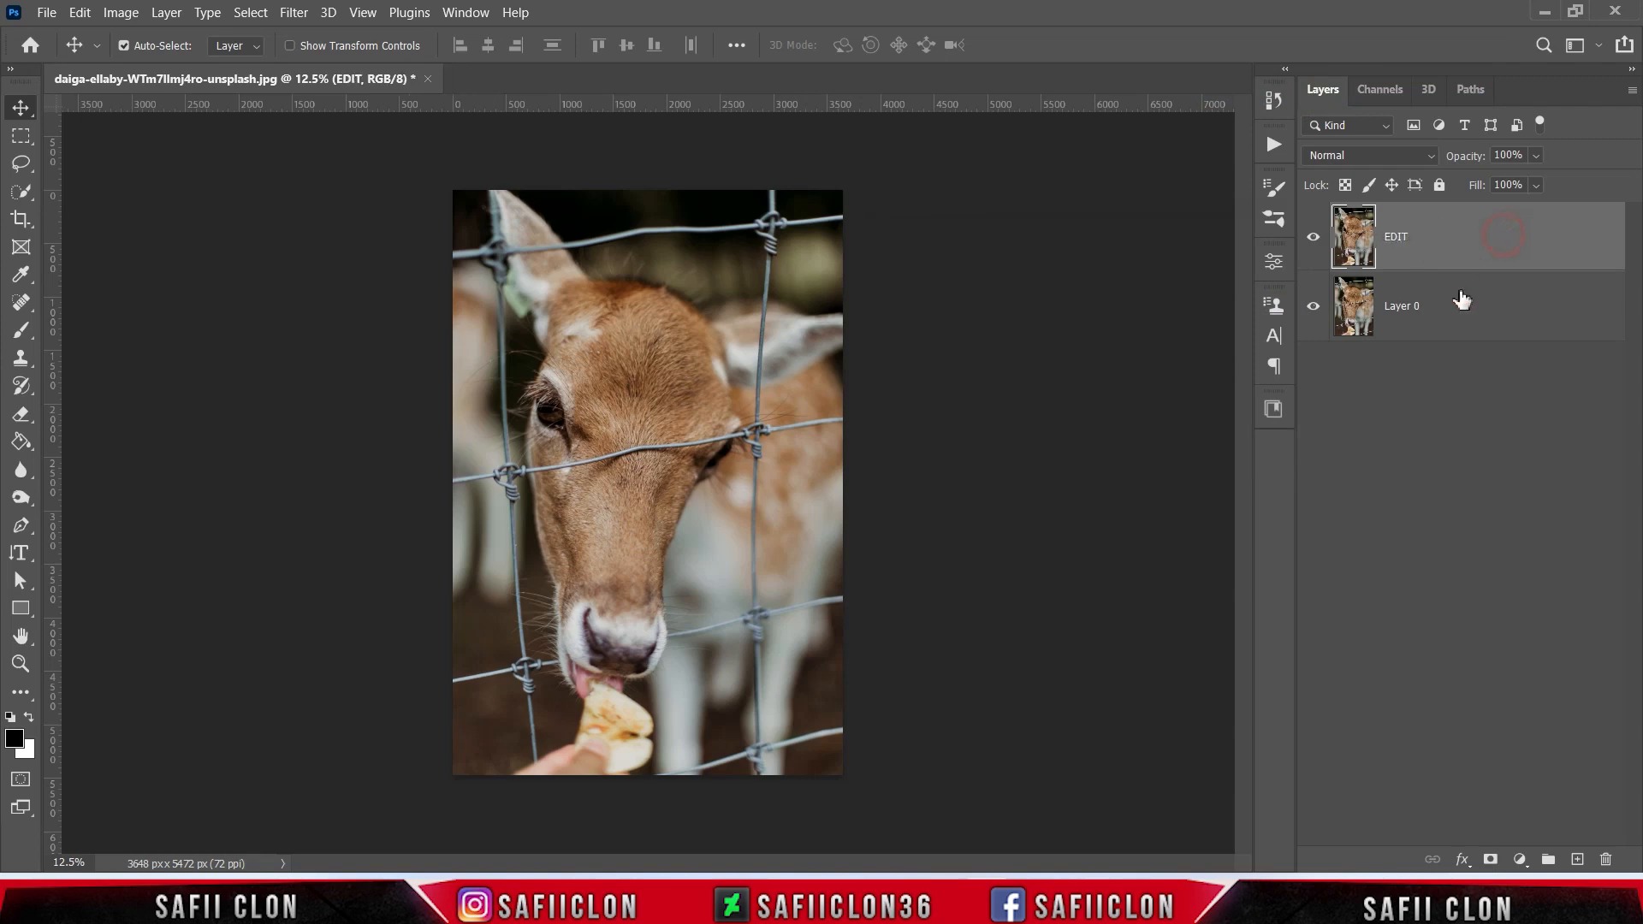
click(1404, 309)
text(ORIGINAL)
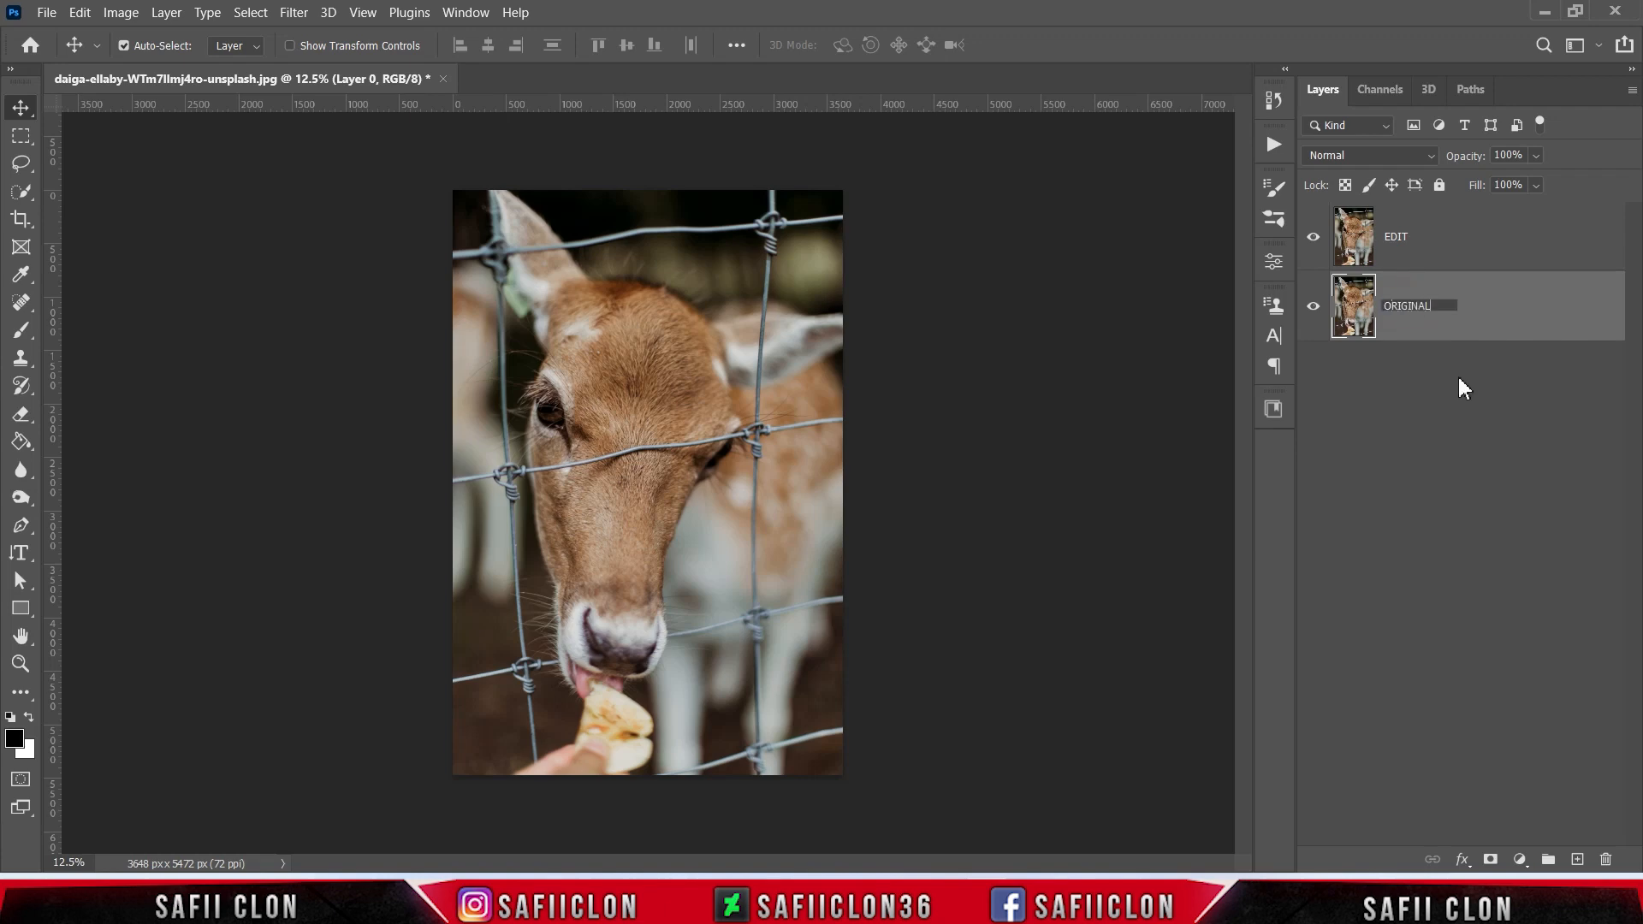
click(1492, 305)
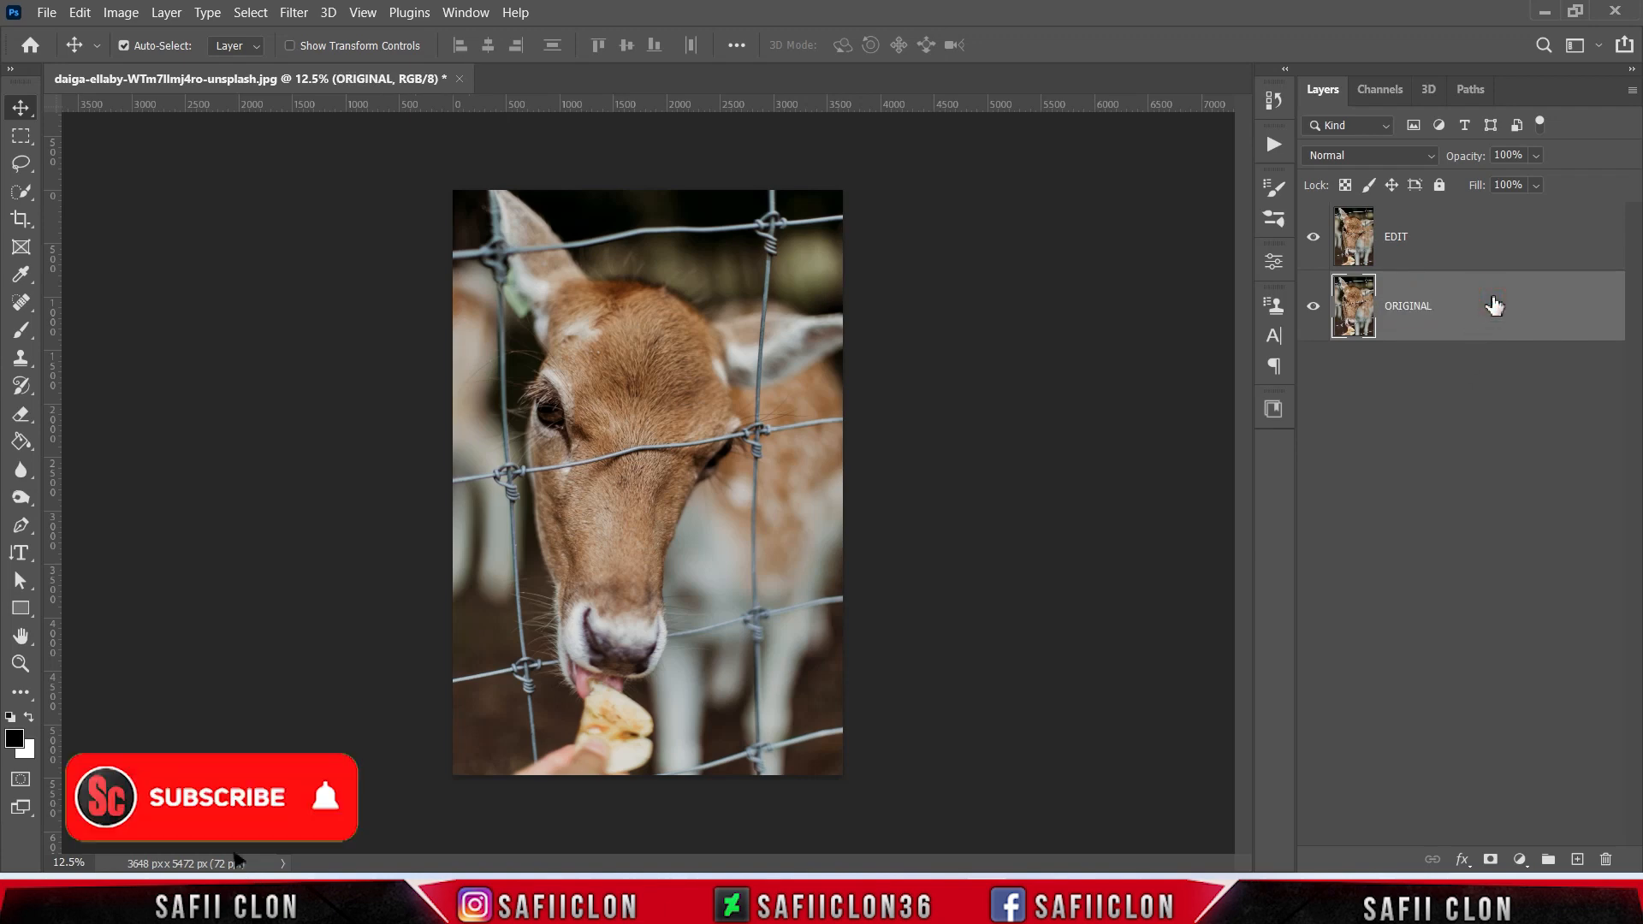
Step: Select the EDIT layer and choose the Polygonal Lasso Tool in Add to Selection mode
click(1467, 256)
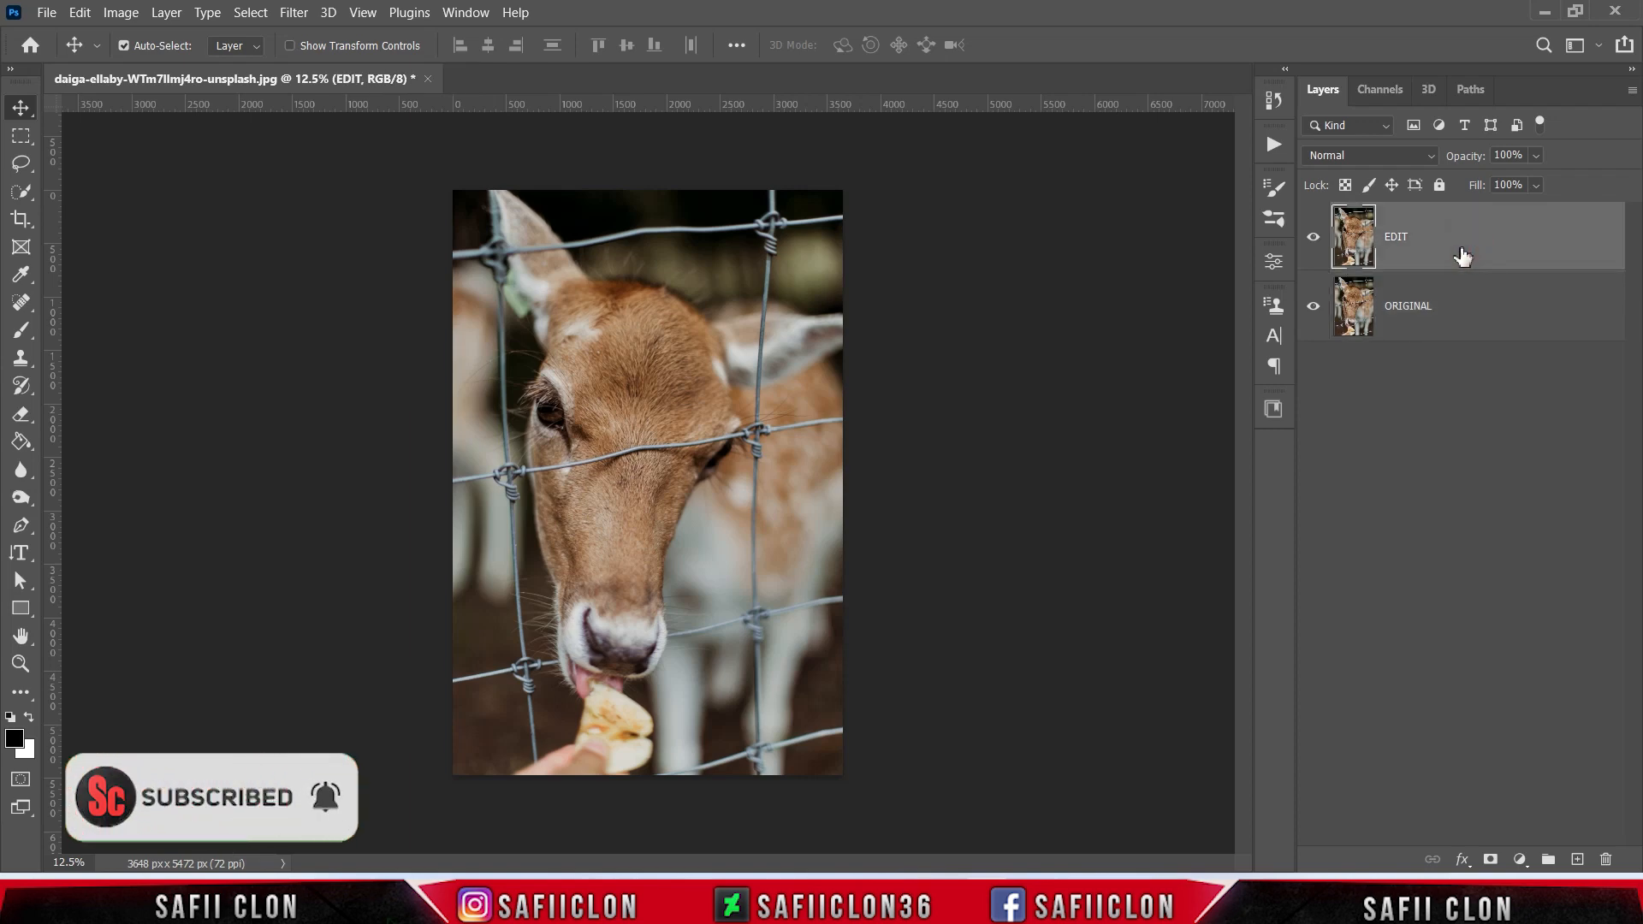
click(22, 165)
click(110, 183)
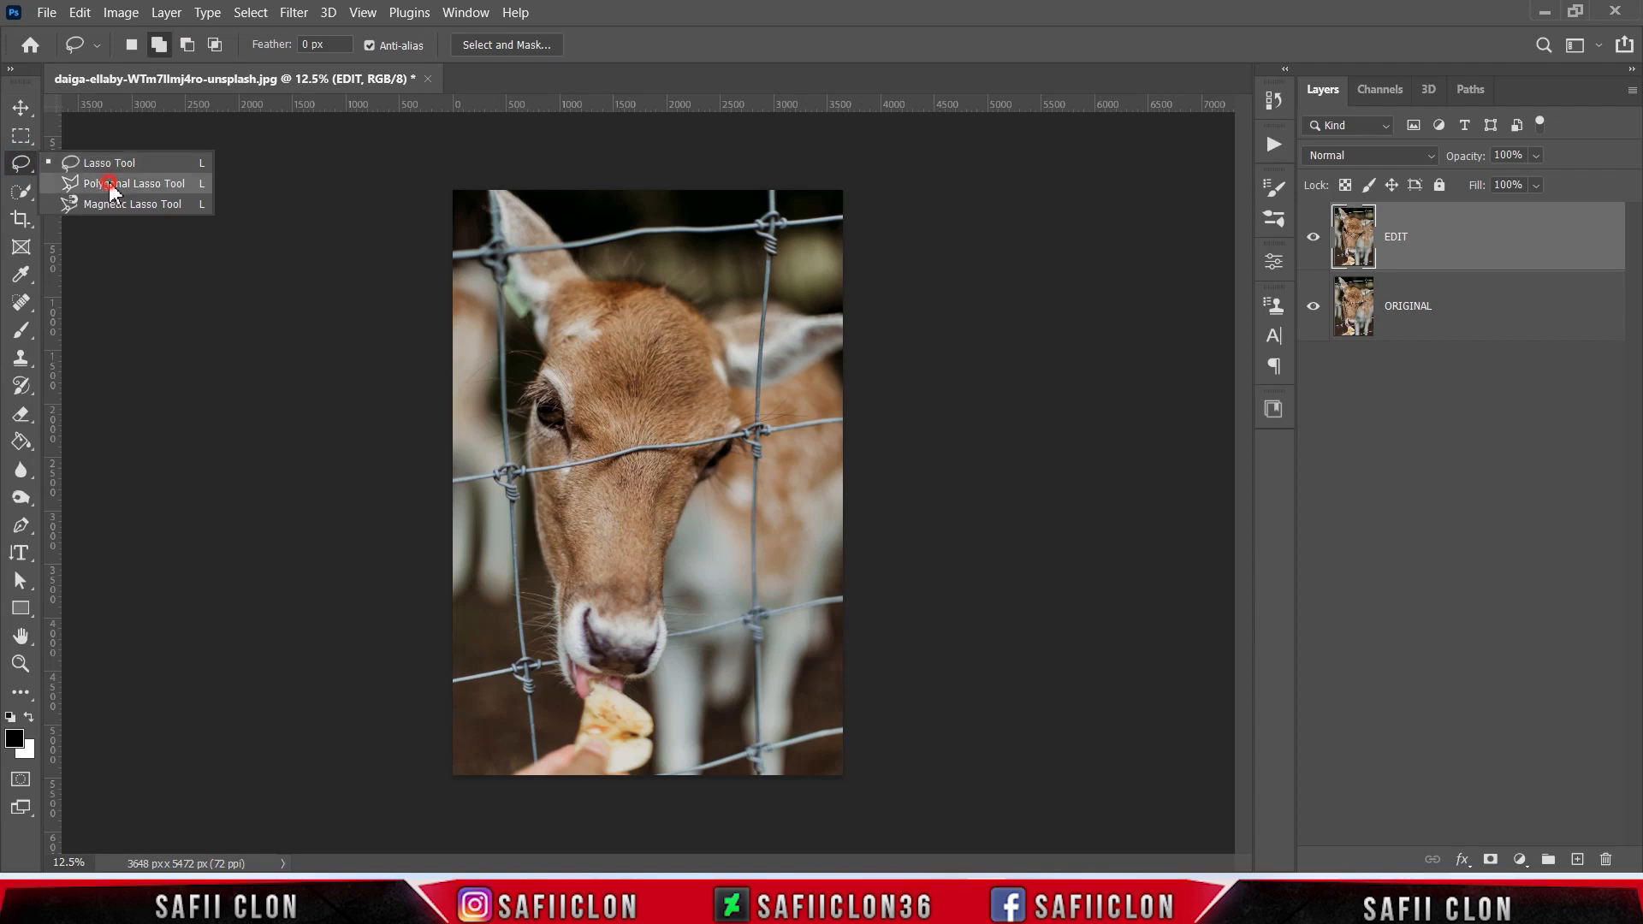
click(159, 44)
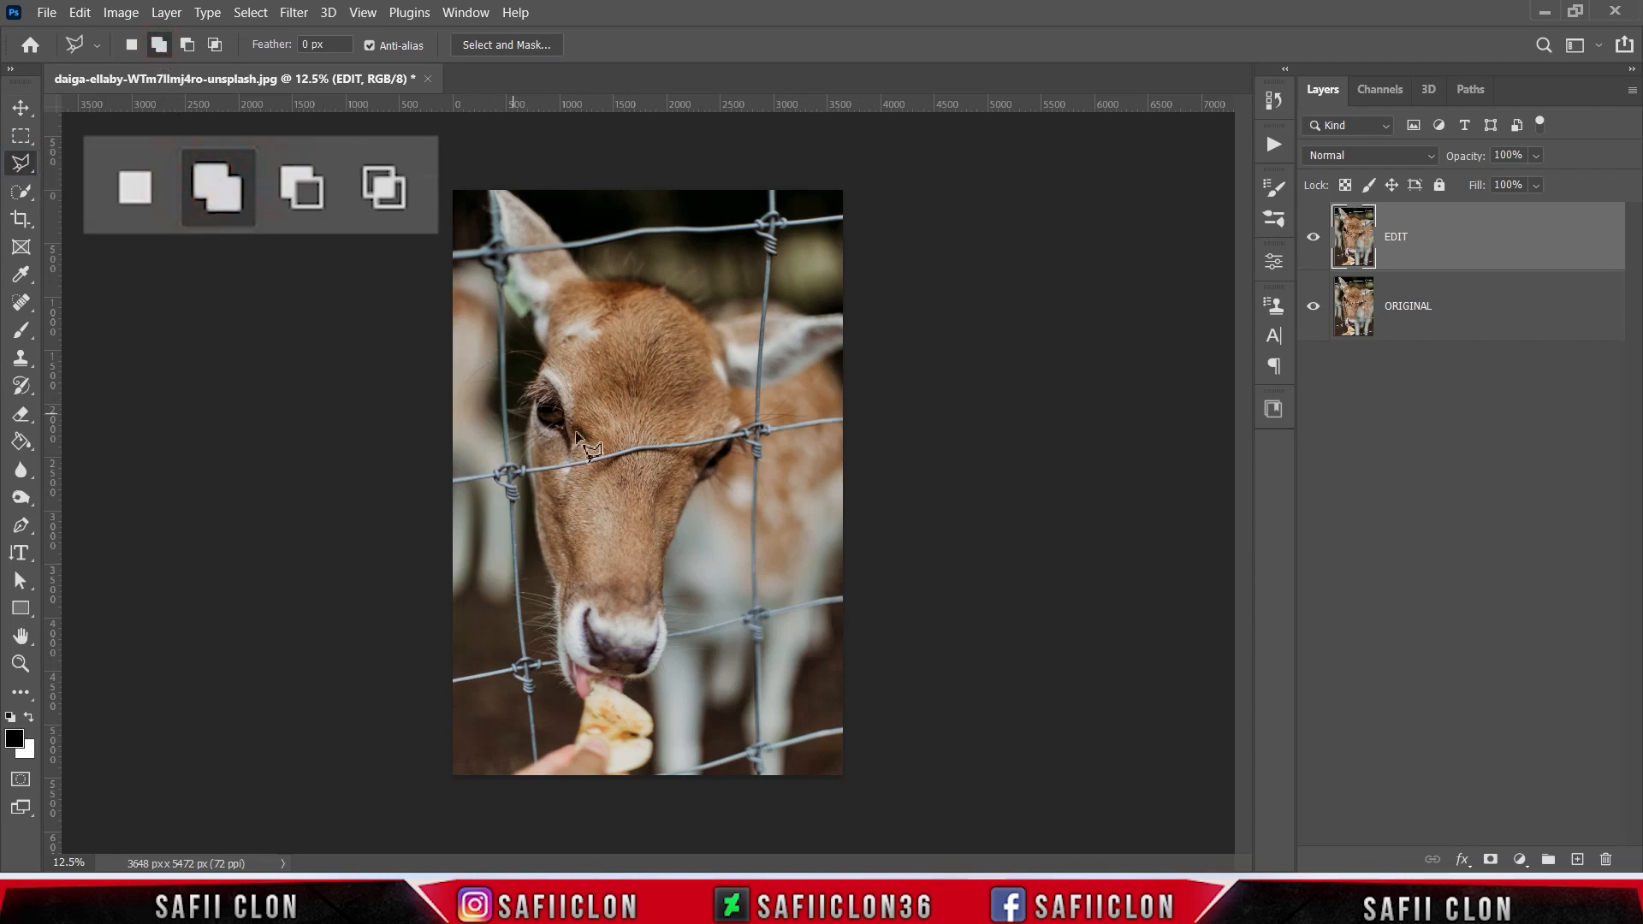
Step: Trace the right vertical wire's left edge down from the middle knot, including the wire running to the deer's muzzle
key(ctrl+plus)
key(ctrl+plus)
key(ctrl+plus)
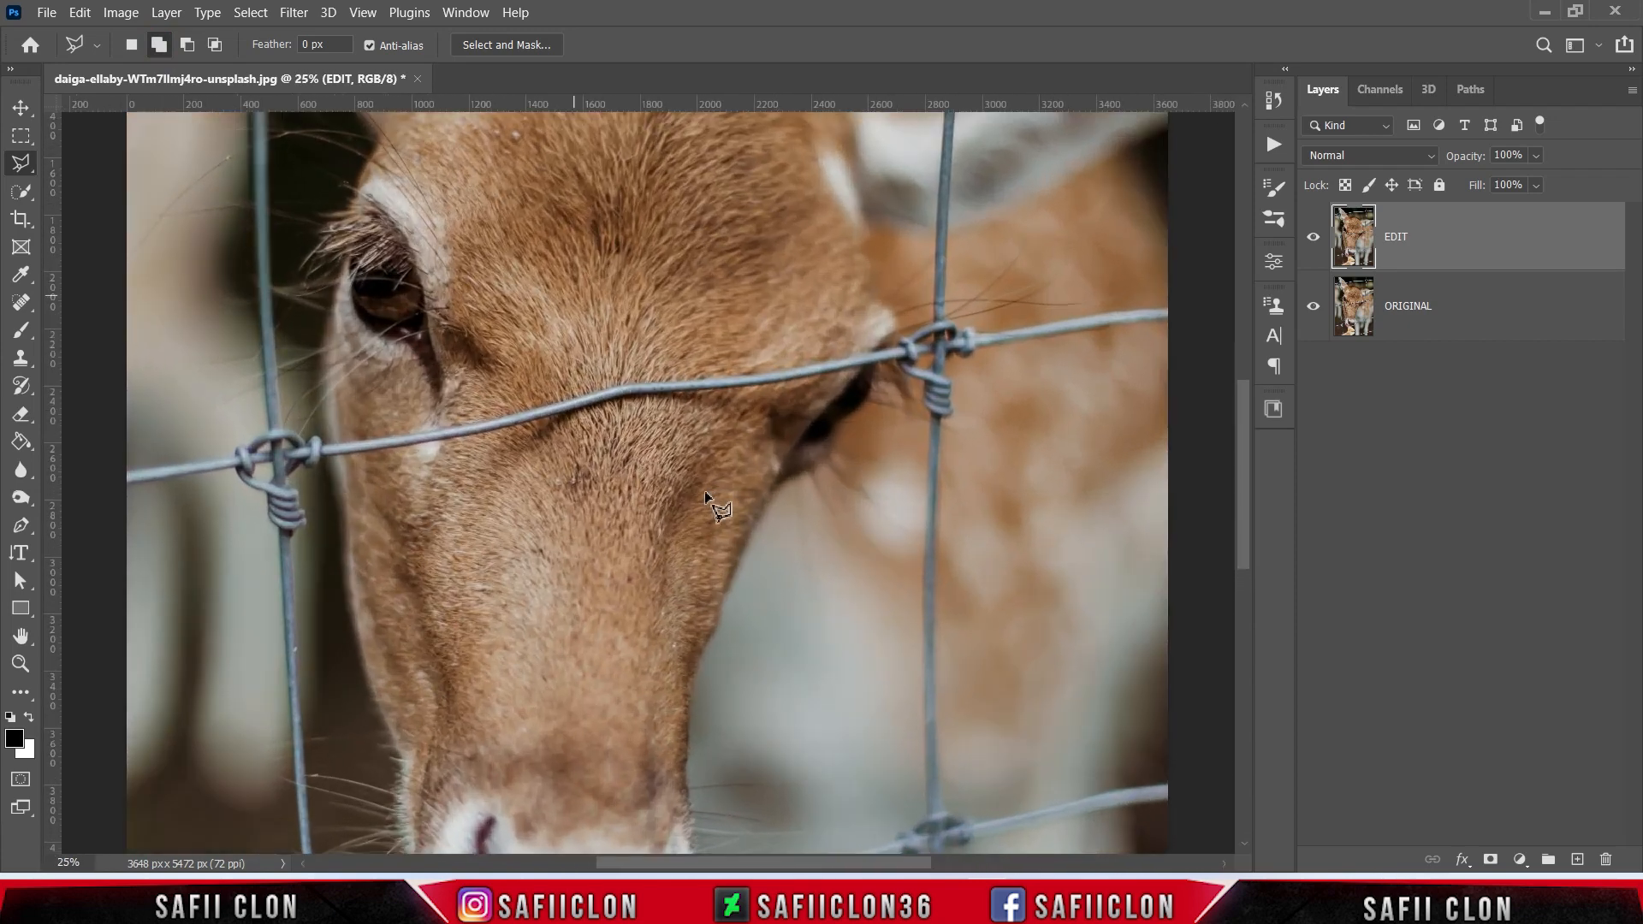
scroll(930, 444, down, 5)
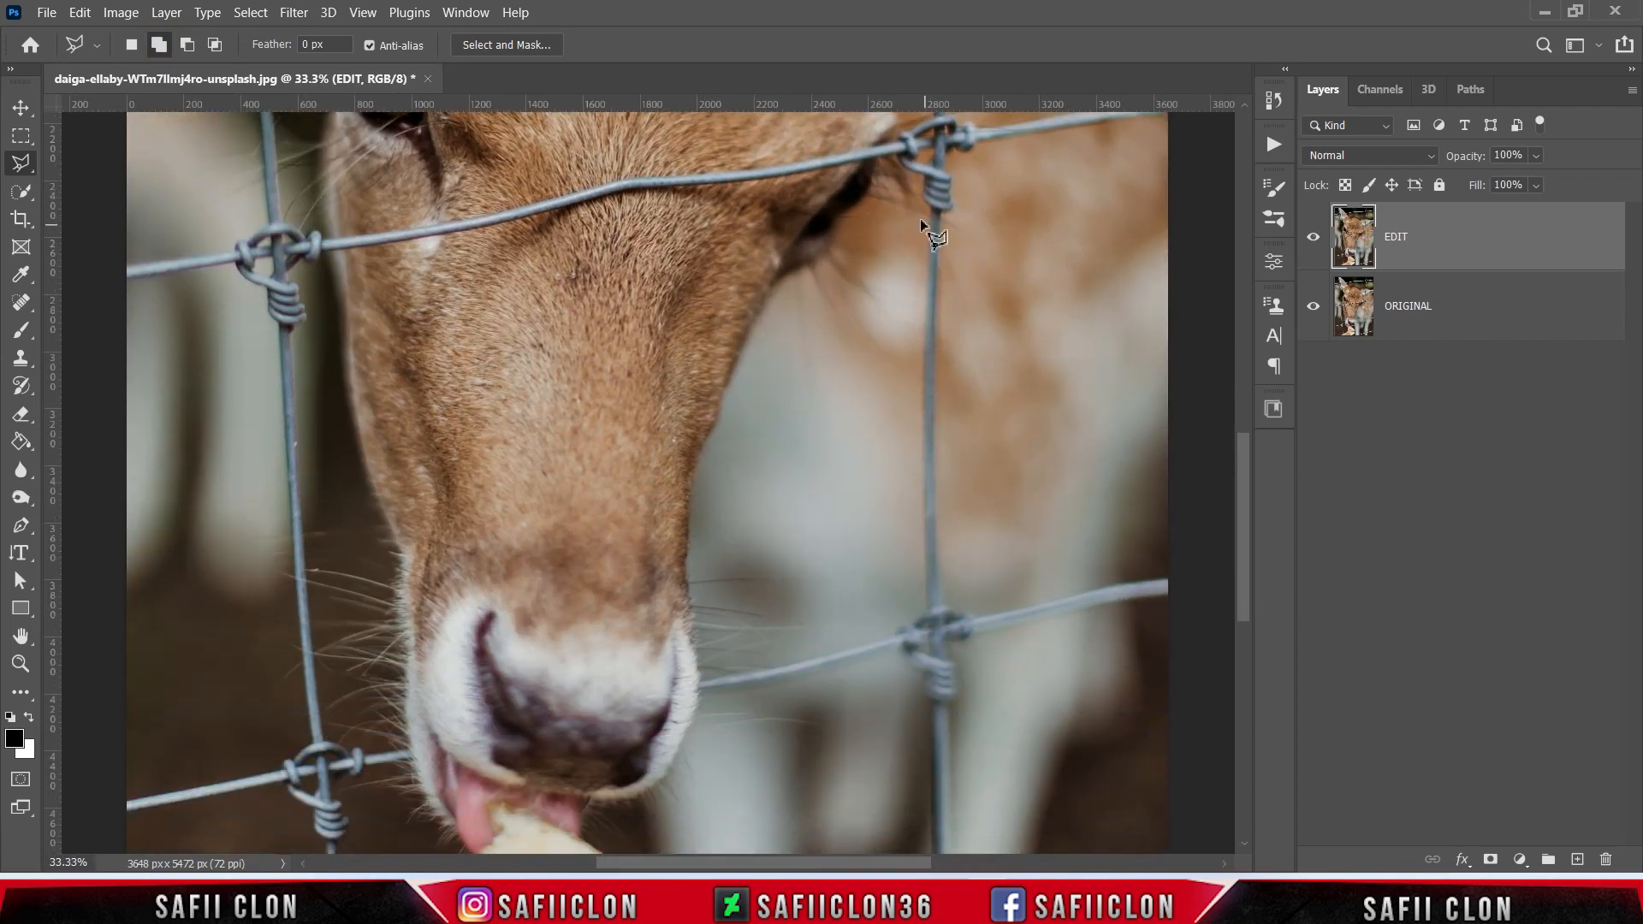
click(921, 180)
click(928, 214)
click(747, 668)
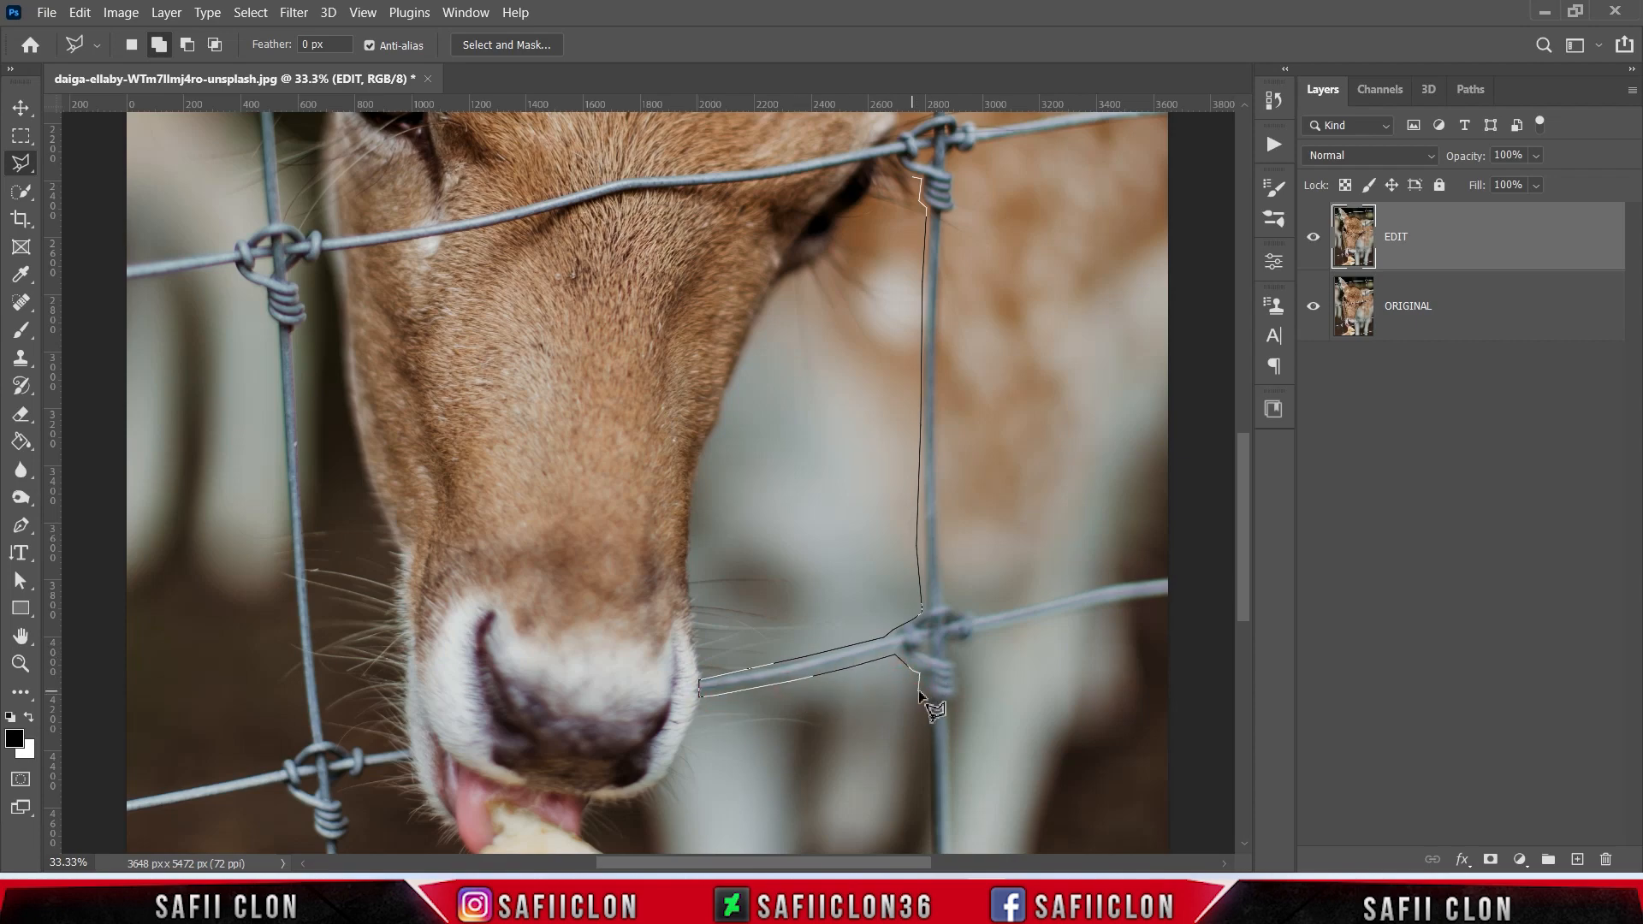
Step: Continue the outline around the bottom horizontal wire and back up the right vertical wire, including the lower-right wire above it
scroll(956, 765, down, 3)
click(905, 736)
click(704, 815)
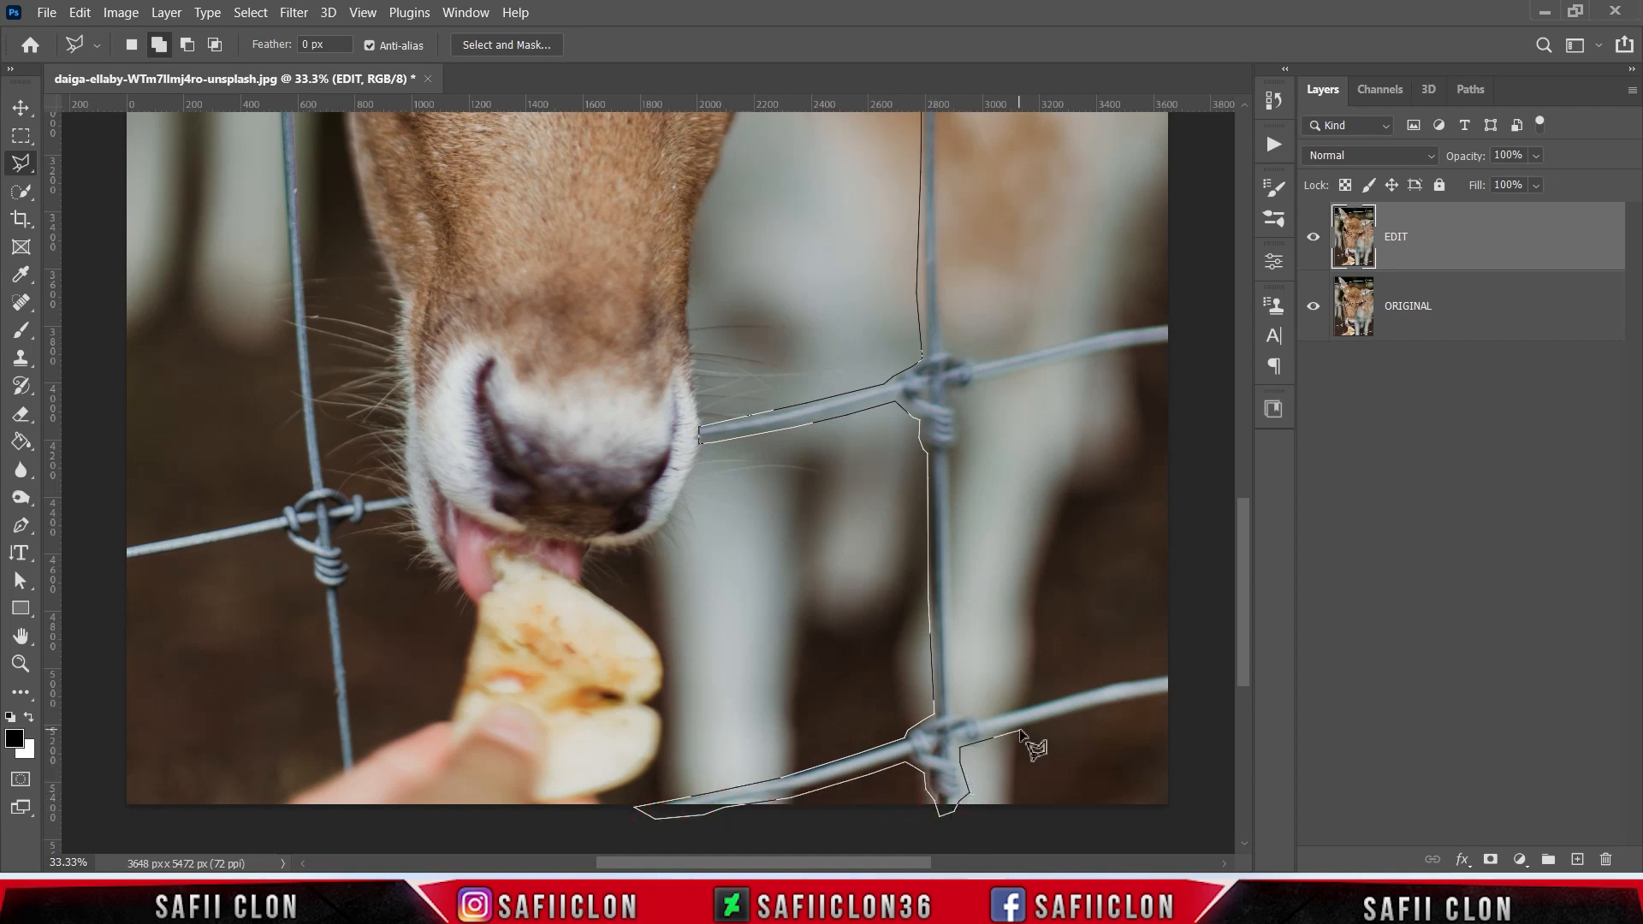
click(1172, 674)
click(957, 715)
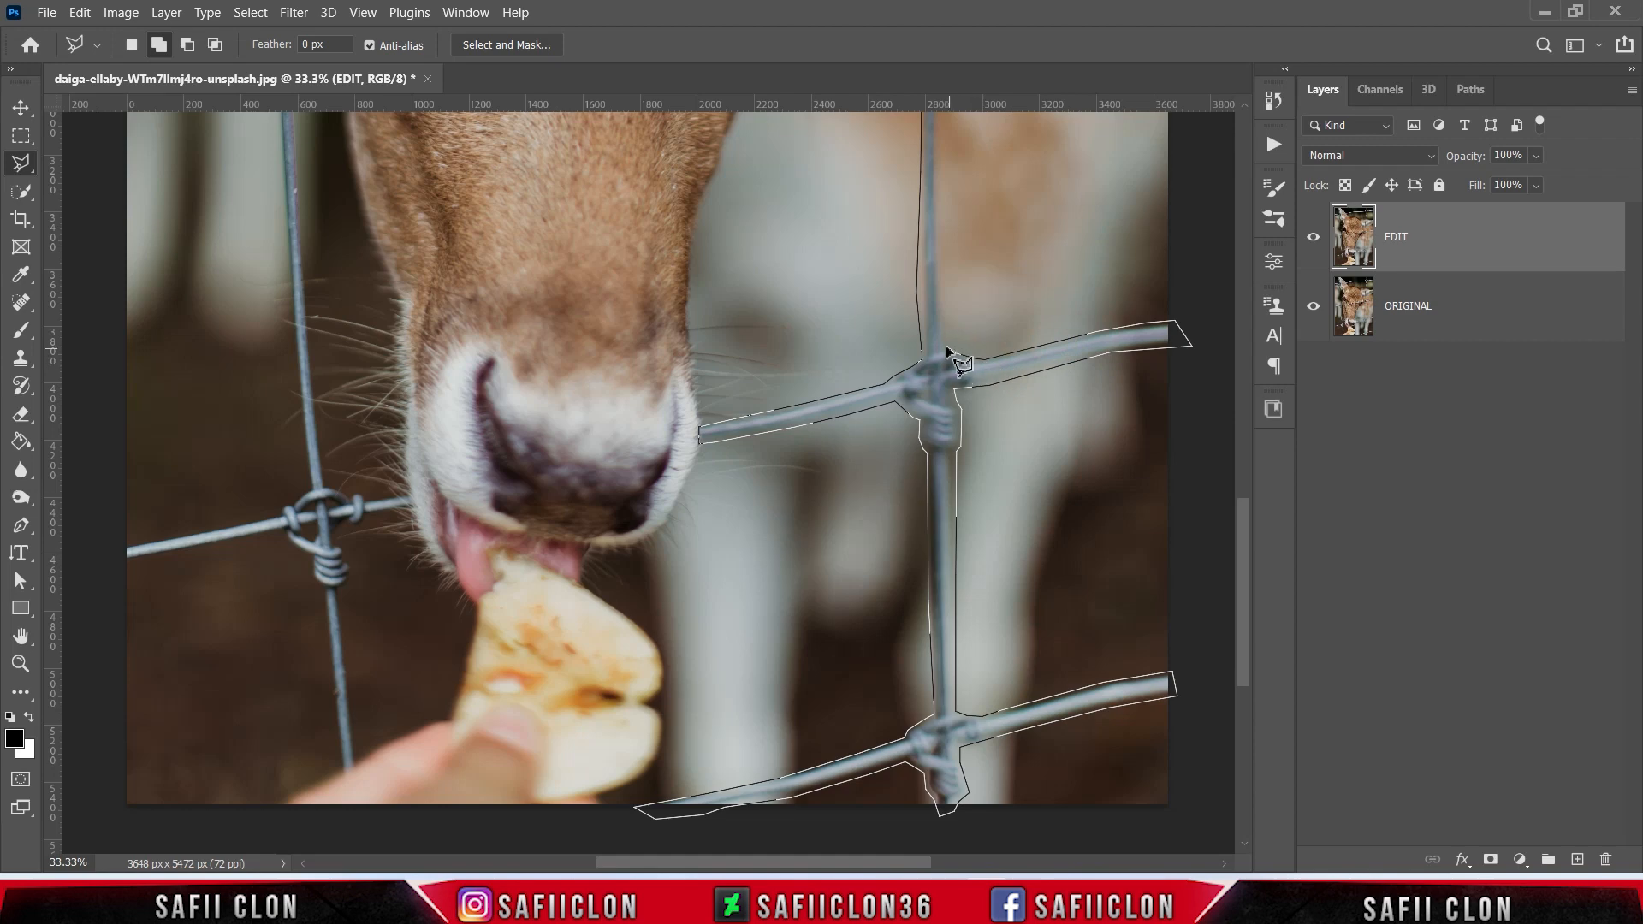
Step: Outline the middle wire from the right knot to the photo's right edge and close the selection around the knot
scroll(948, 351, up, 3)
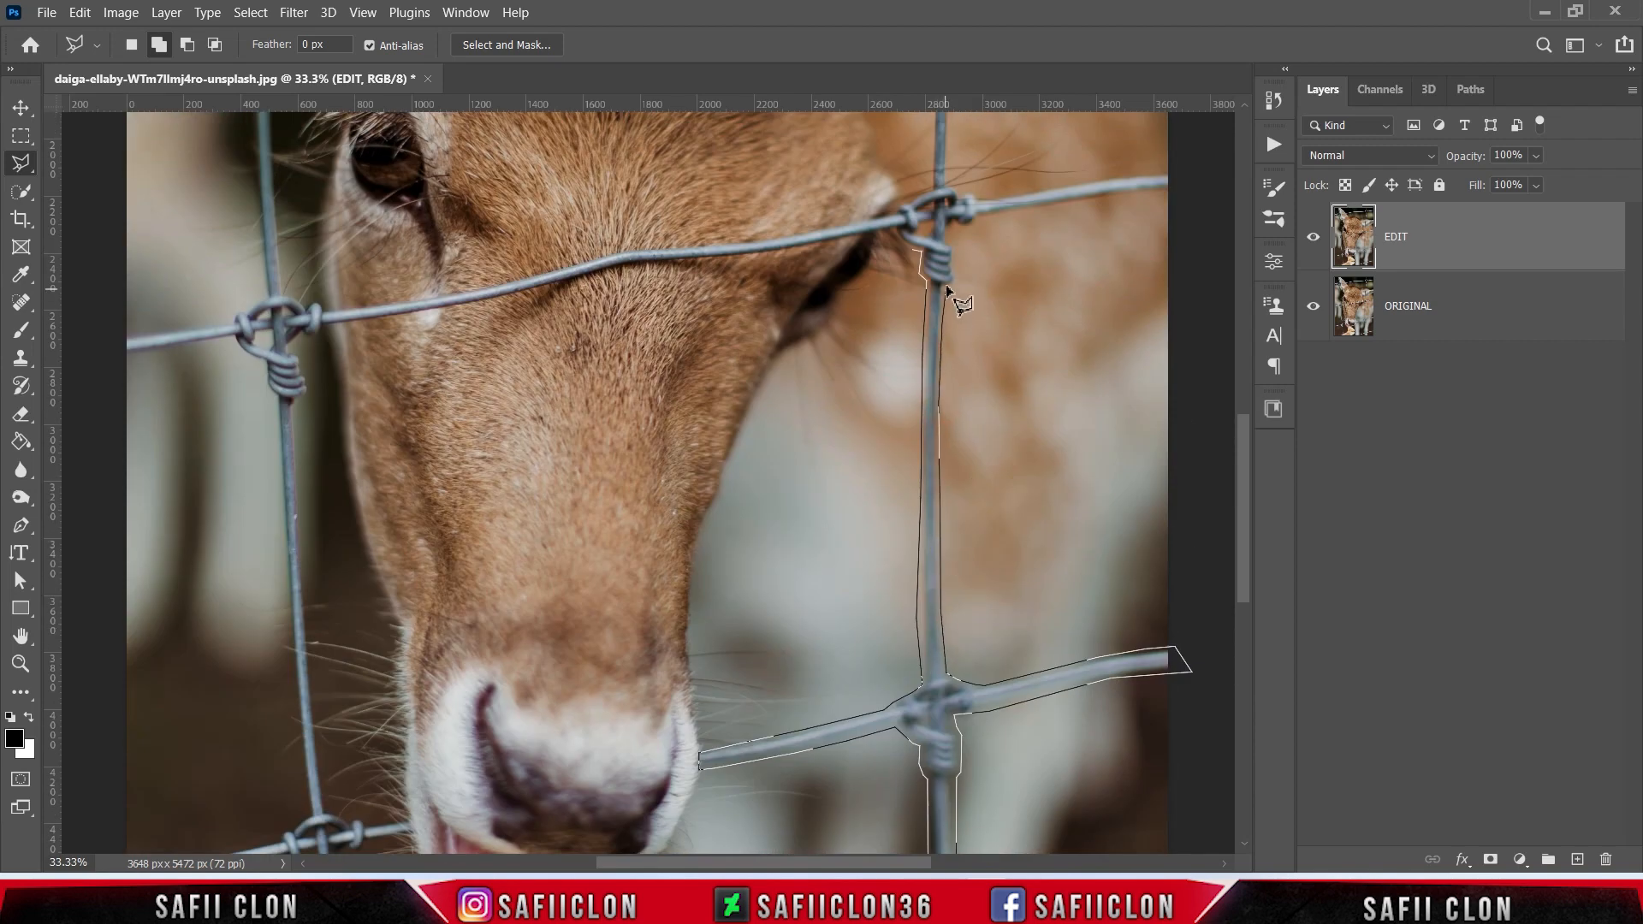
click(978, 219)
click(1054, 210)
click(1173, 171)
click(1055, 181)
click(912, 253)
scroll(1091, 481, down, 1)
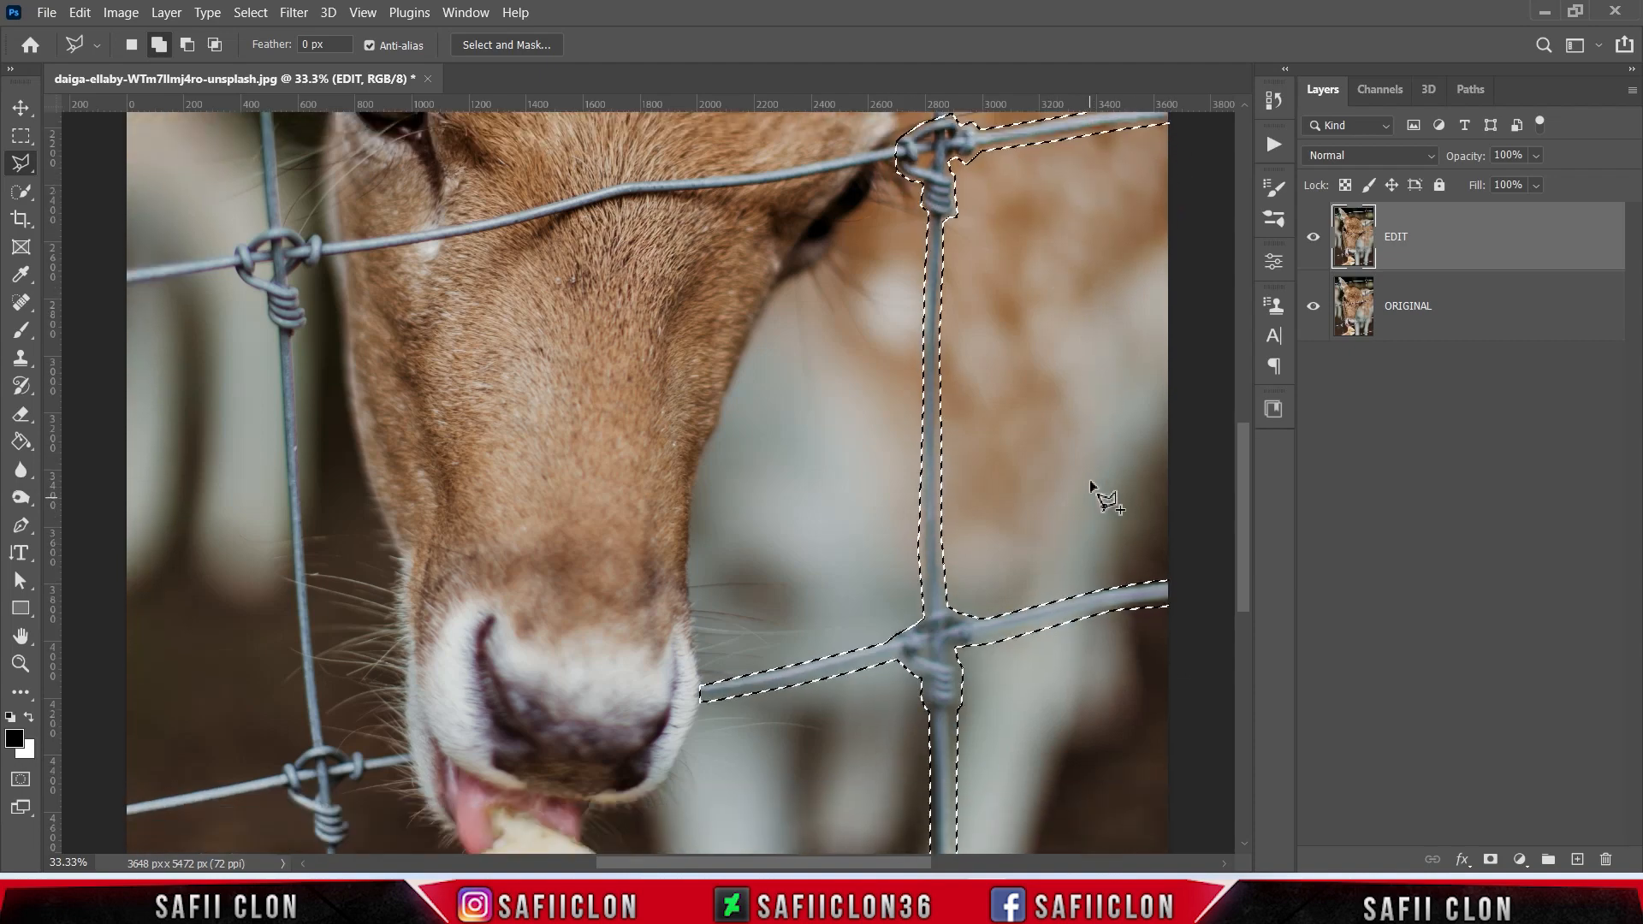
Step: Add the upper part of the right vertical wire, its top knot and the wire to the photo's right edge to the selection
scroll(1090, 481, up, 5)
scroll(1078, 484, up, 1)
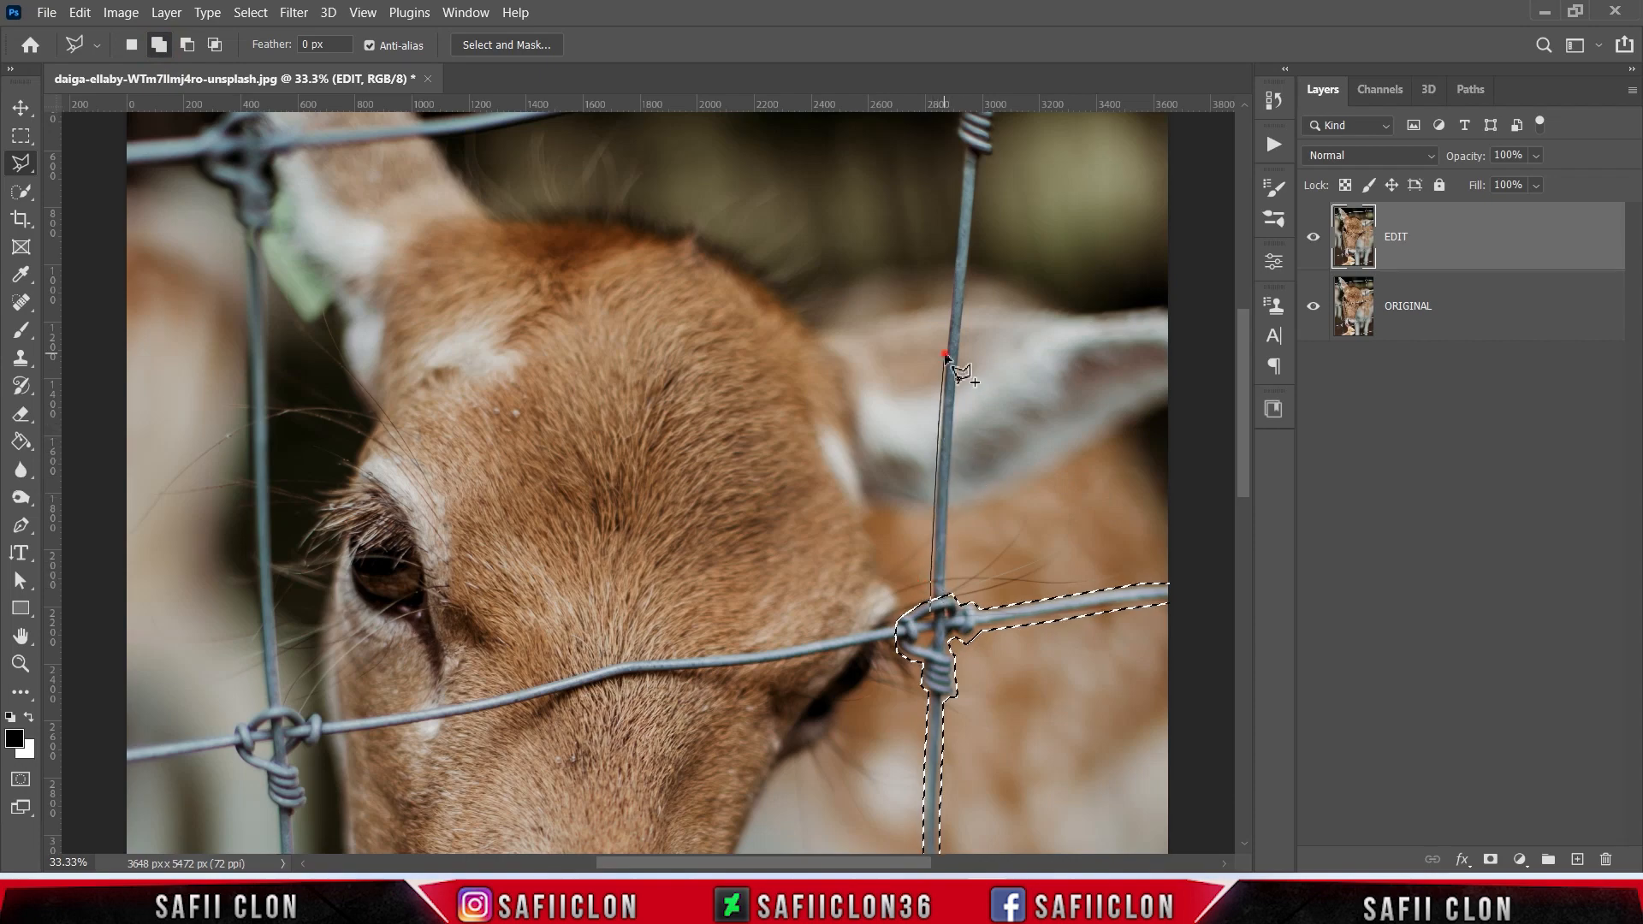
click(962, 149)
scroll(945, 484, up, 3)
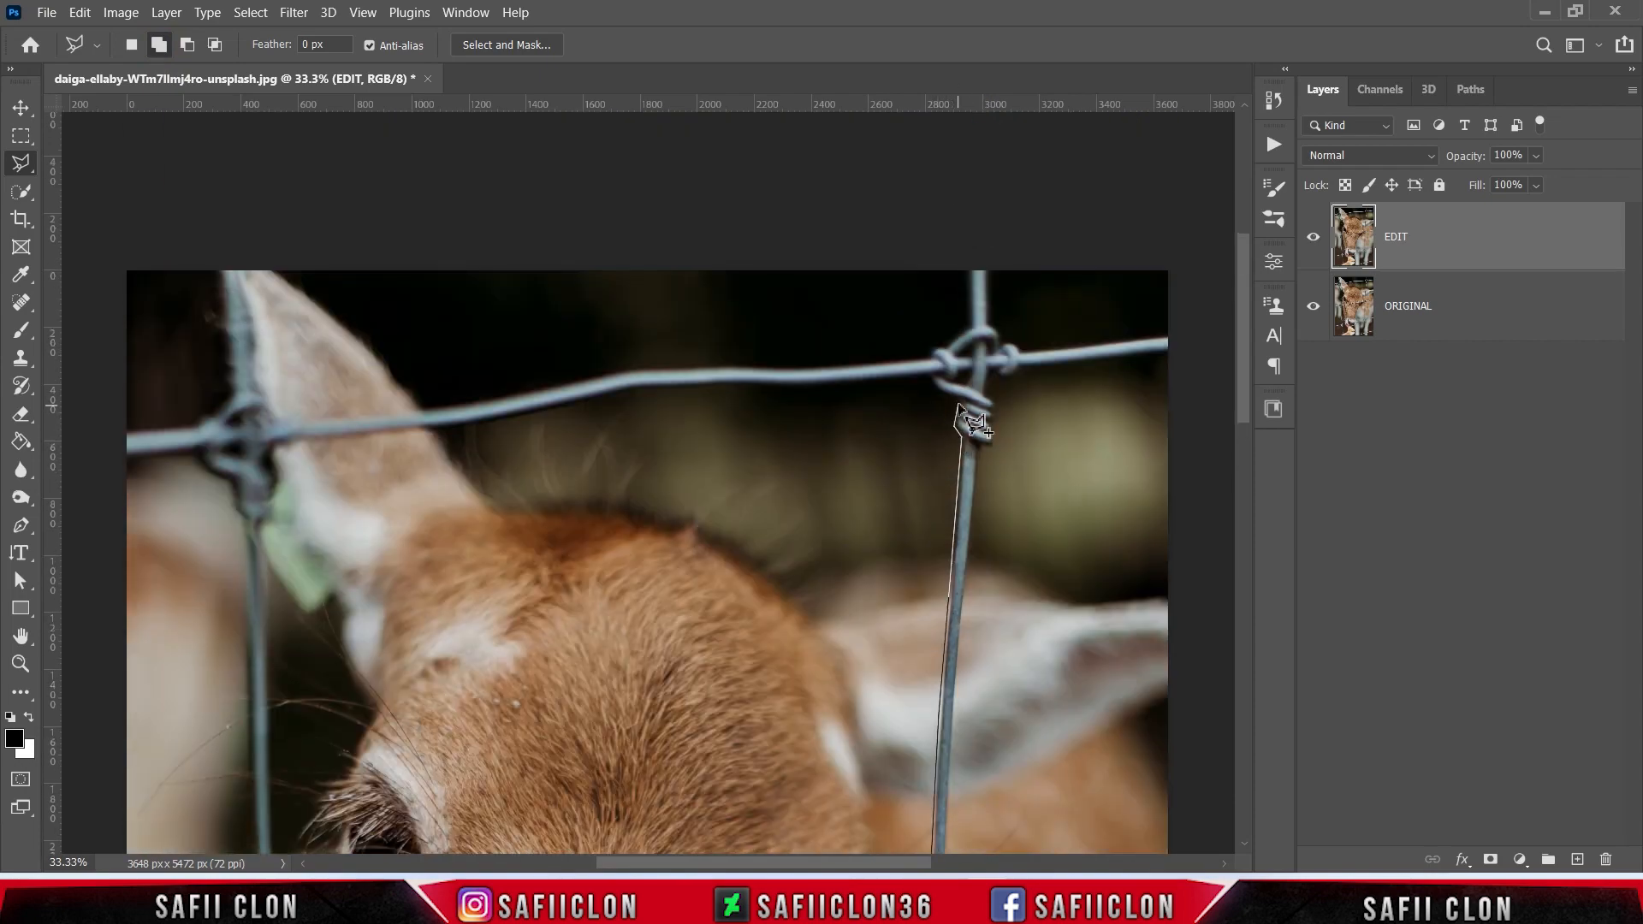
click(968, 253)
click(1178, 333)
click(1178, 350)
click(1012, 382)
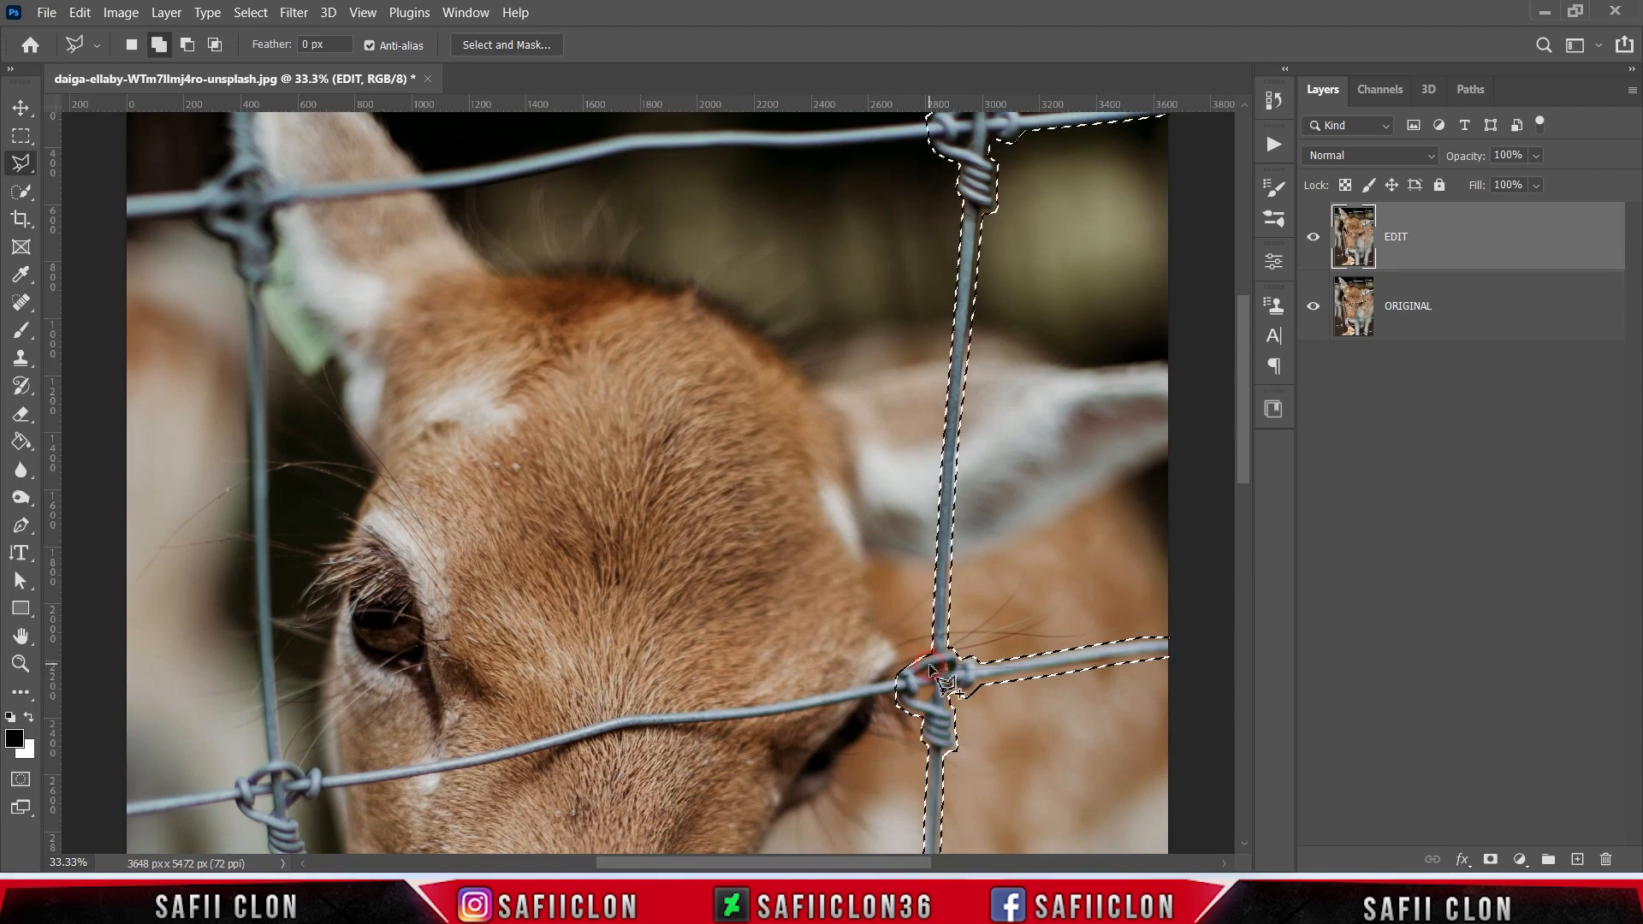
Step: Trace the lower edge of the middle horizontal wire across the deer's face to the left knot
scroll(925, 560, down, 3)
scroll(926, 565, down, 1)
click(904, 470)
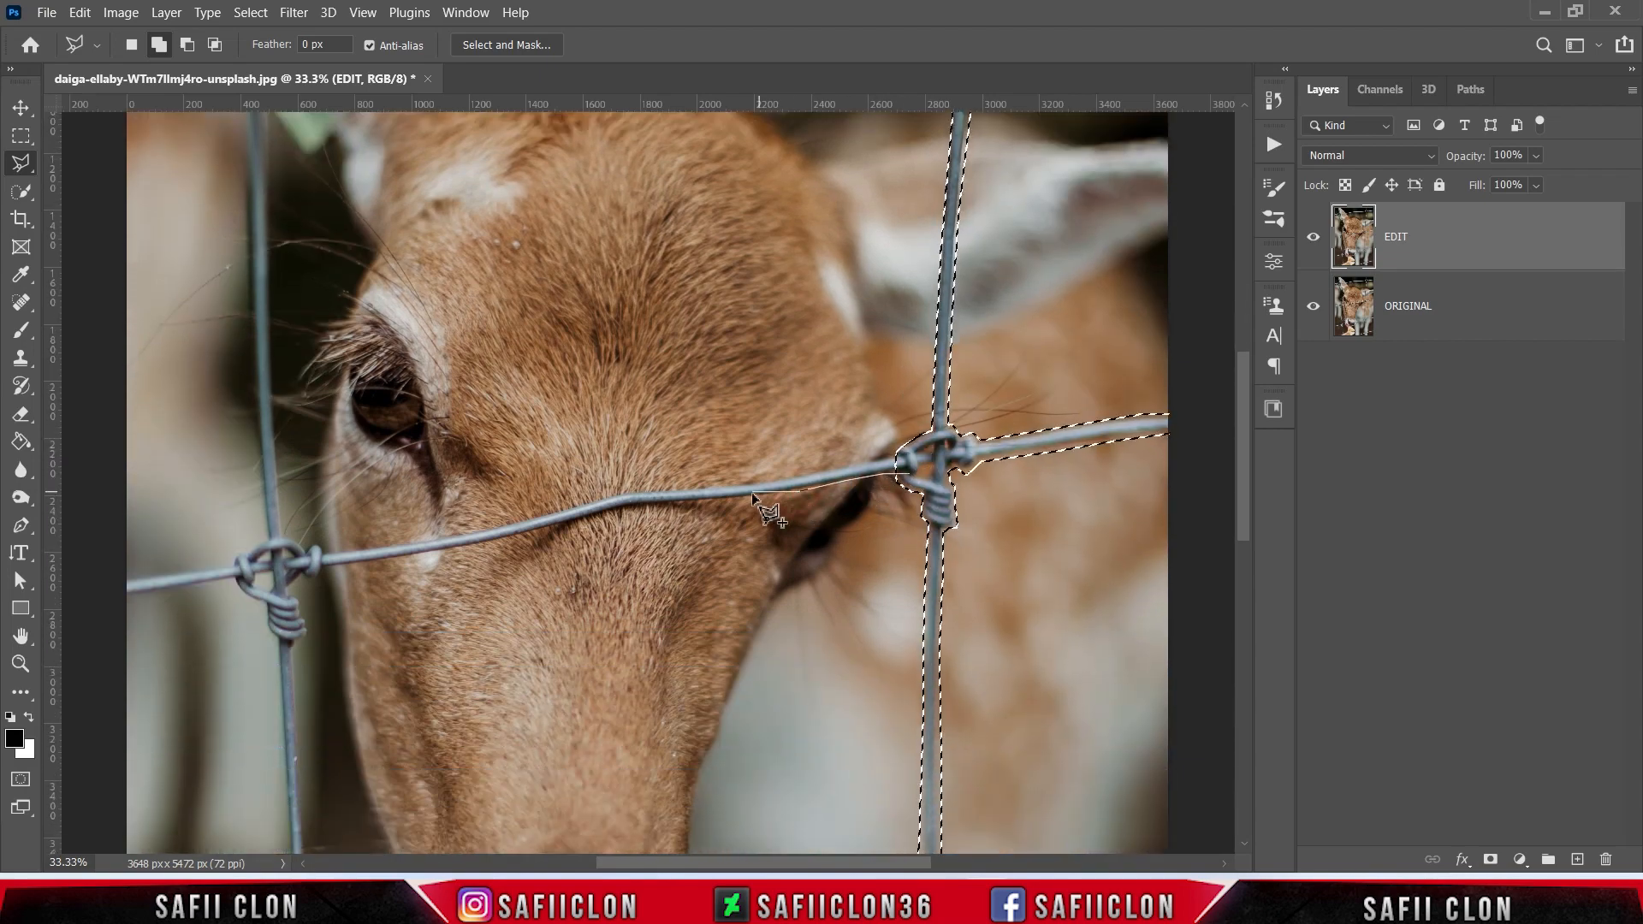
click(534, 536)
click(313, 570)
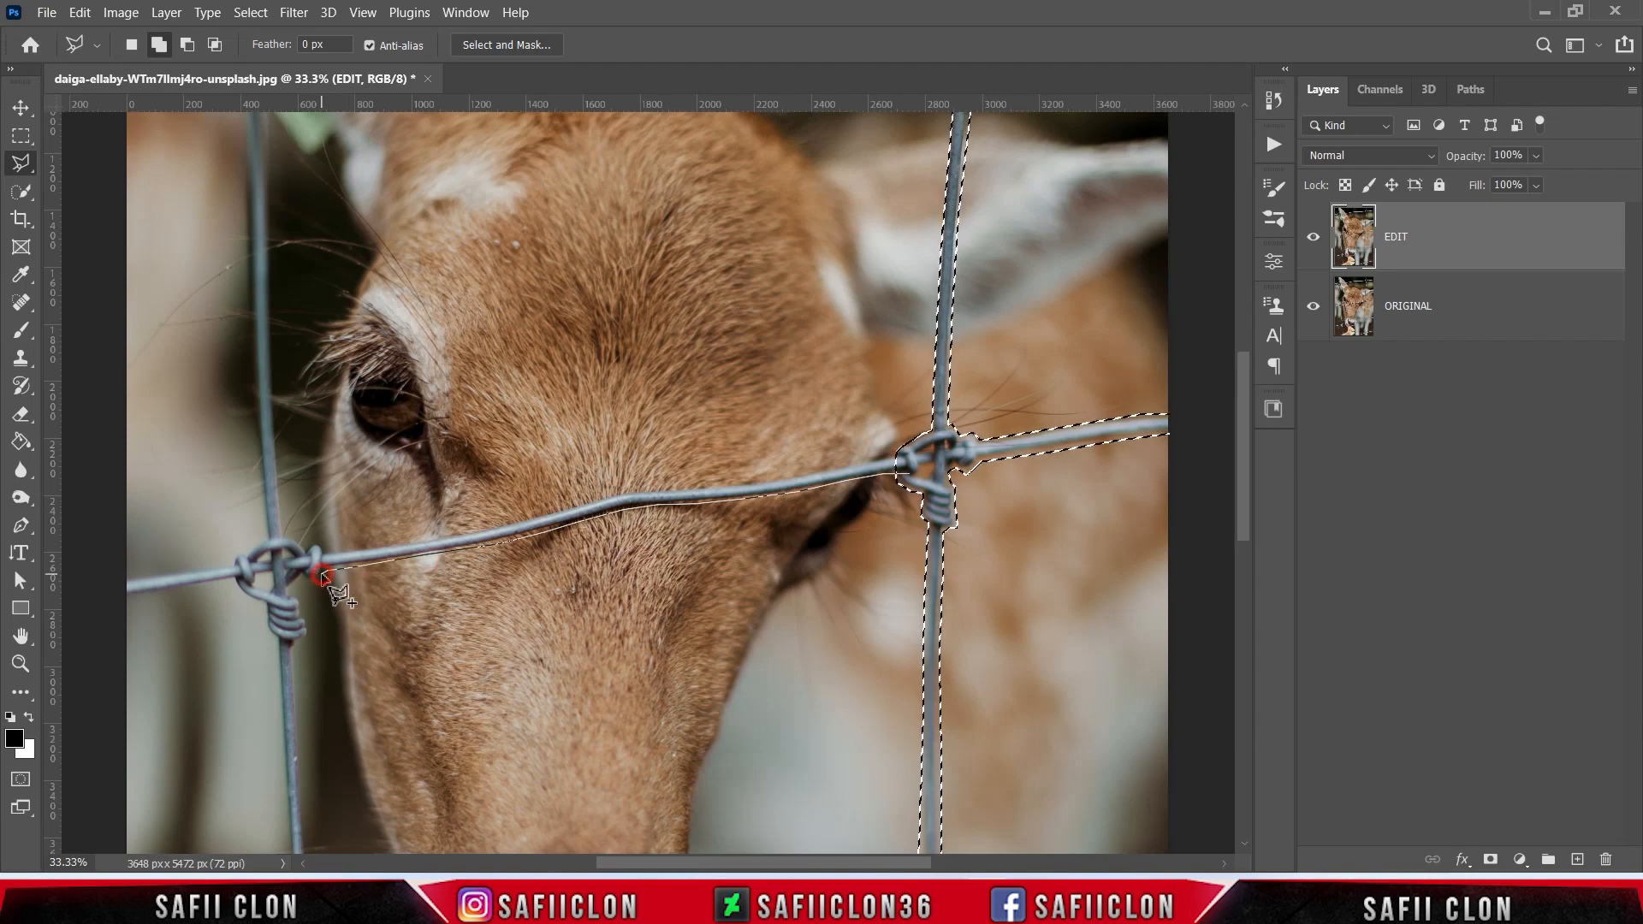
Step: Continue the outline down the left vertical wire's right edge and along the short wire to the deer's mouth
scroll(300, 583, down, 5)
click(302, 391)
click(301, 457)
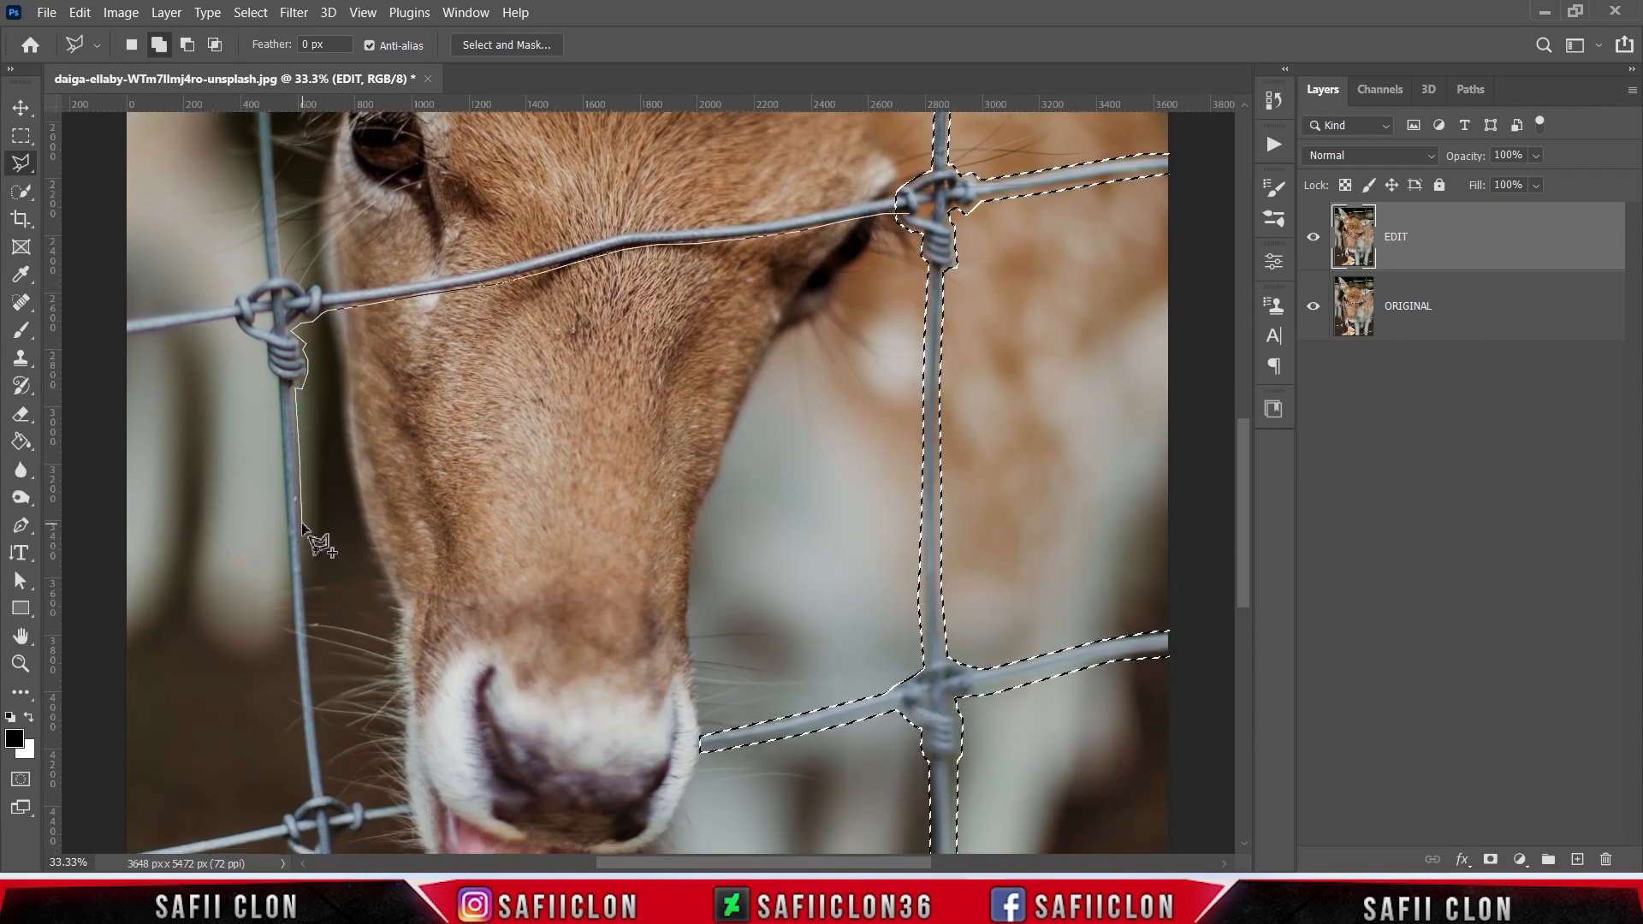
scroll(338, 753, down, 6)
click(330, 469)
click(413, 500)
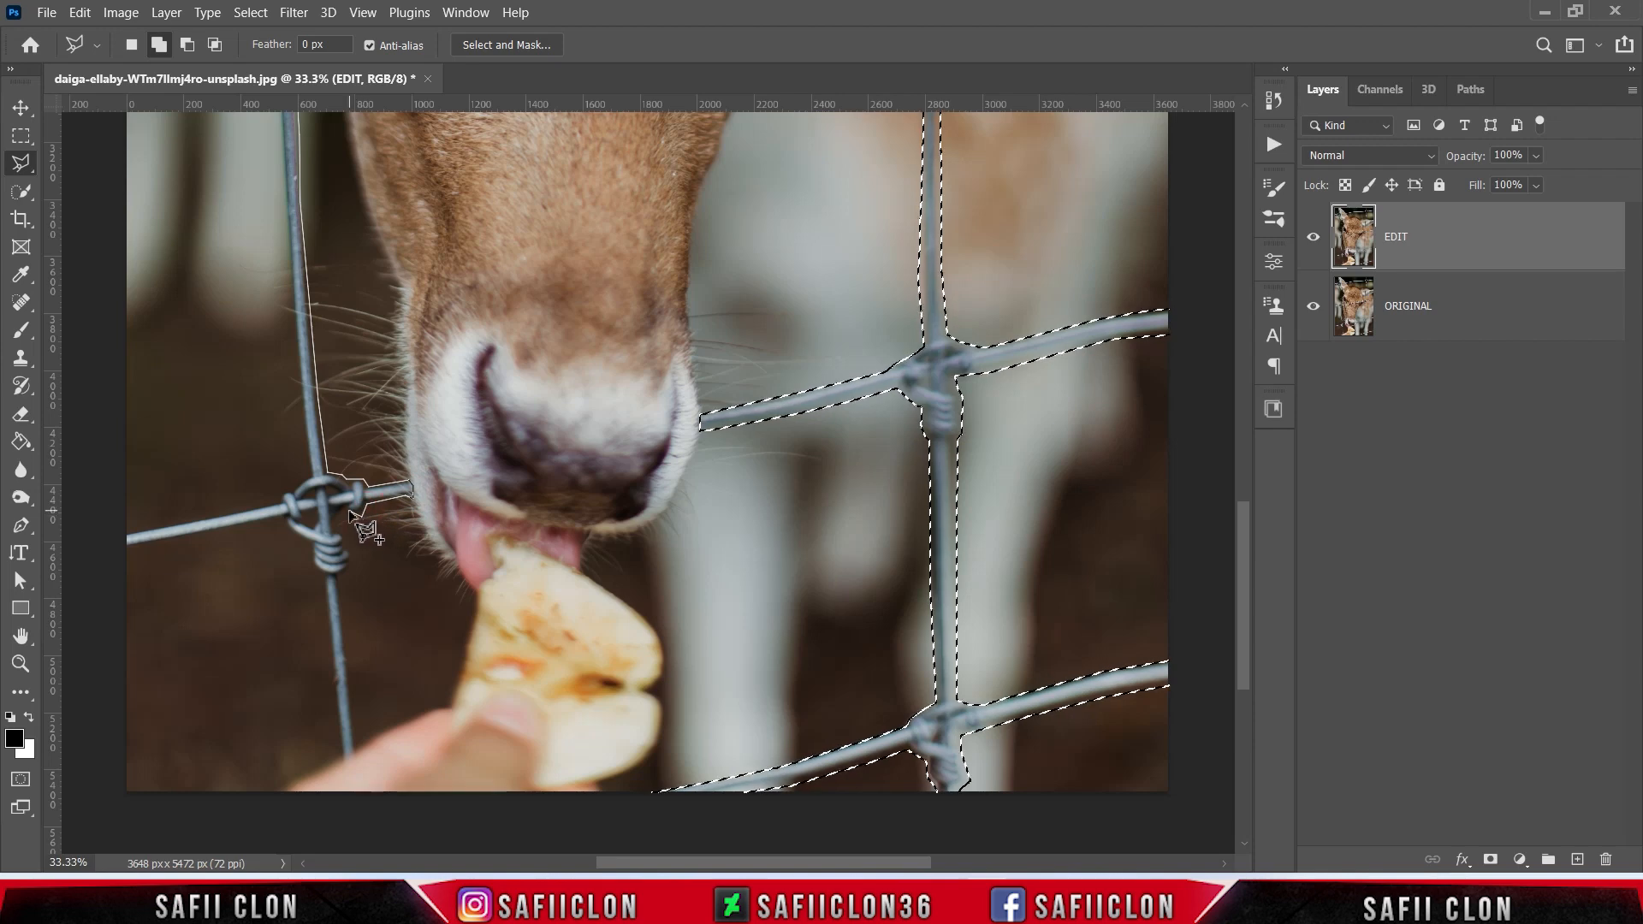
Step: Outline the left vertical wire's bottom end and the lower-left horizontal wire, continuing back up above the lower knot
click(354, 755)
click(343, 757)
click(321, 576)
click(311, 567)
click(310, 543)
click(111, 550)
click(271, 502)
click(307, 481)
click(293, 336)
Step: Continue the outline up to the left middle knot and around the wire reaching the photo's left edge
scroll(285, 206, up, 5)
click(274, 320)
click(272, 250)
click(265, 244)
click(264, 227)
click(242, 213)
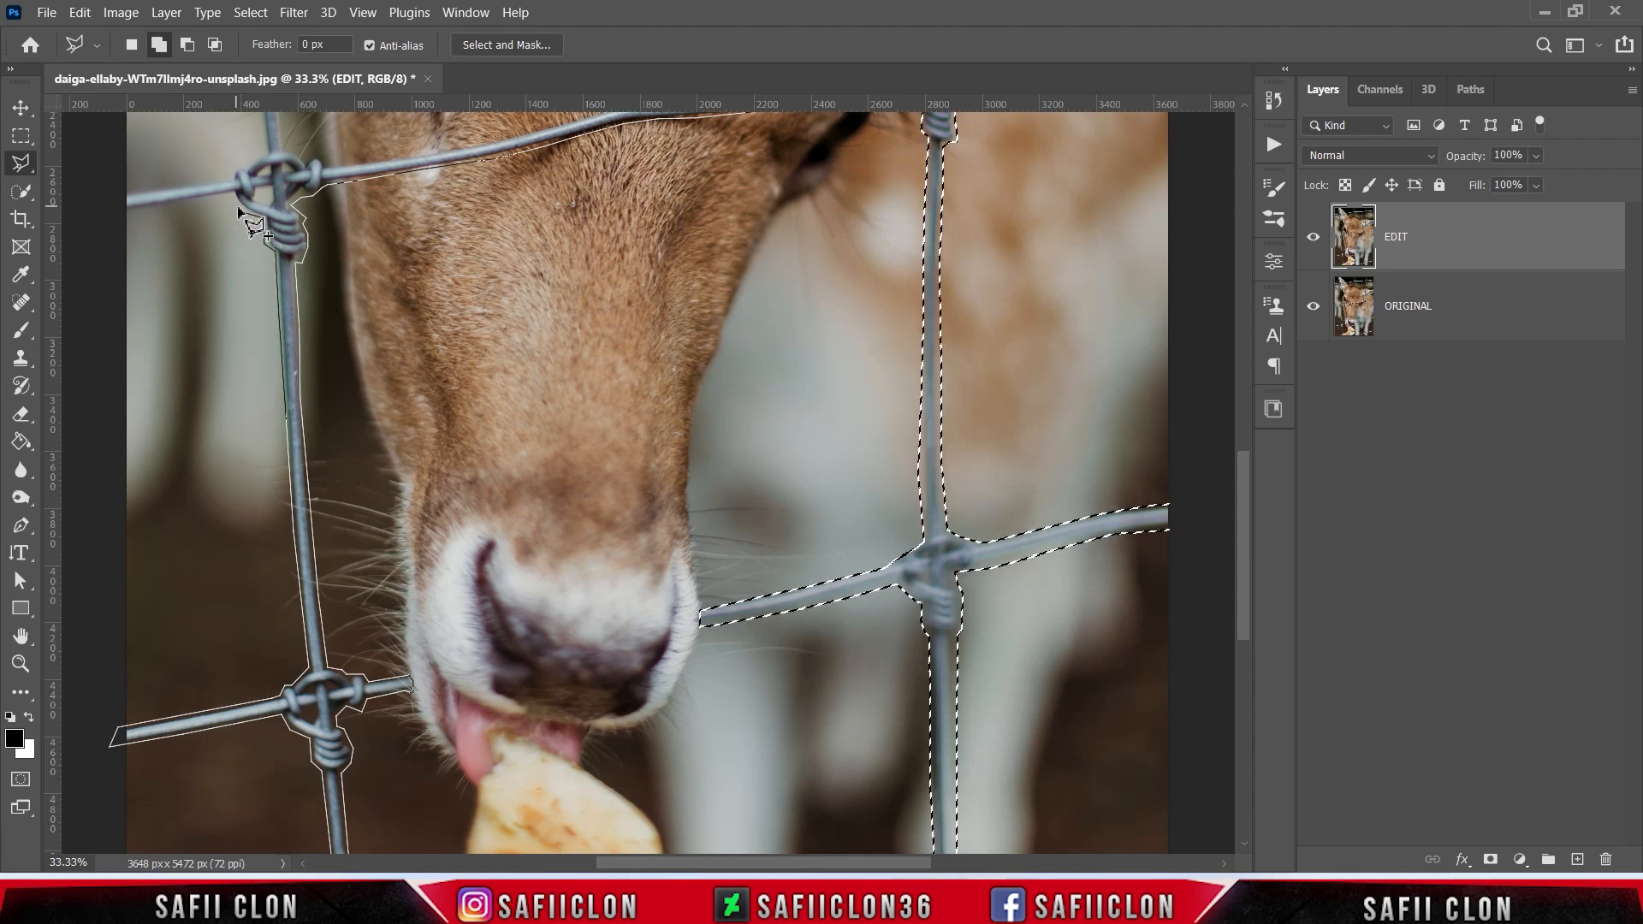
click(122, 214)
click(120, 193)
click(233, 175)
click(244, 166)
click(268, 150)
Step: Trace the upper edge of the middle wire across the deer's face and close the selection at the right knot
scroll(270, 145, up, 10)
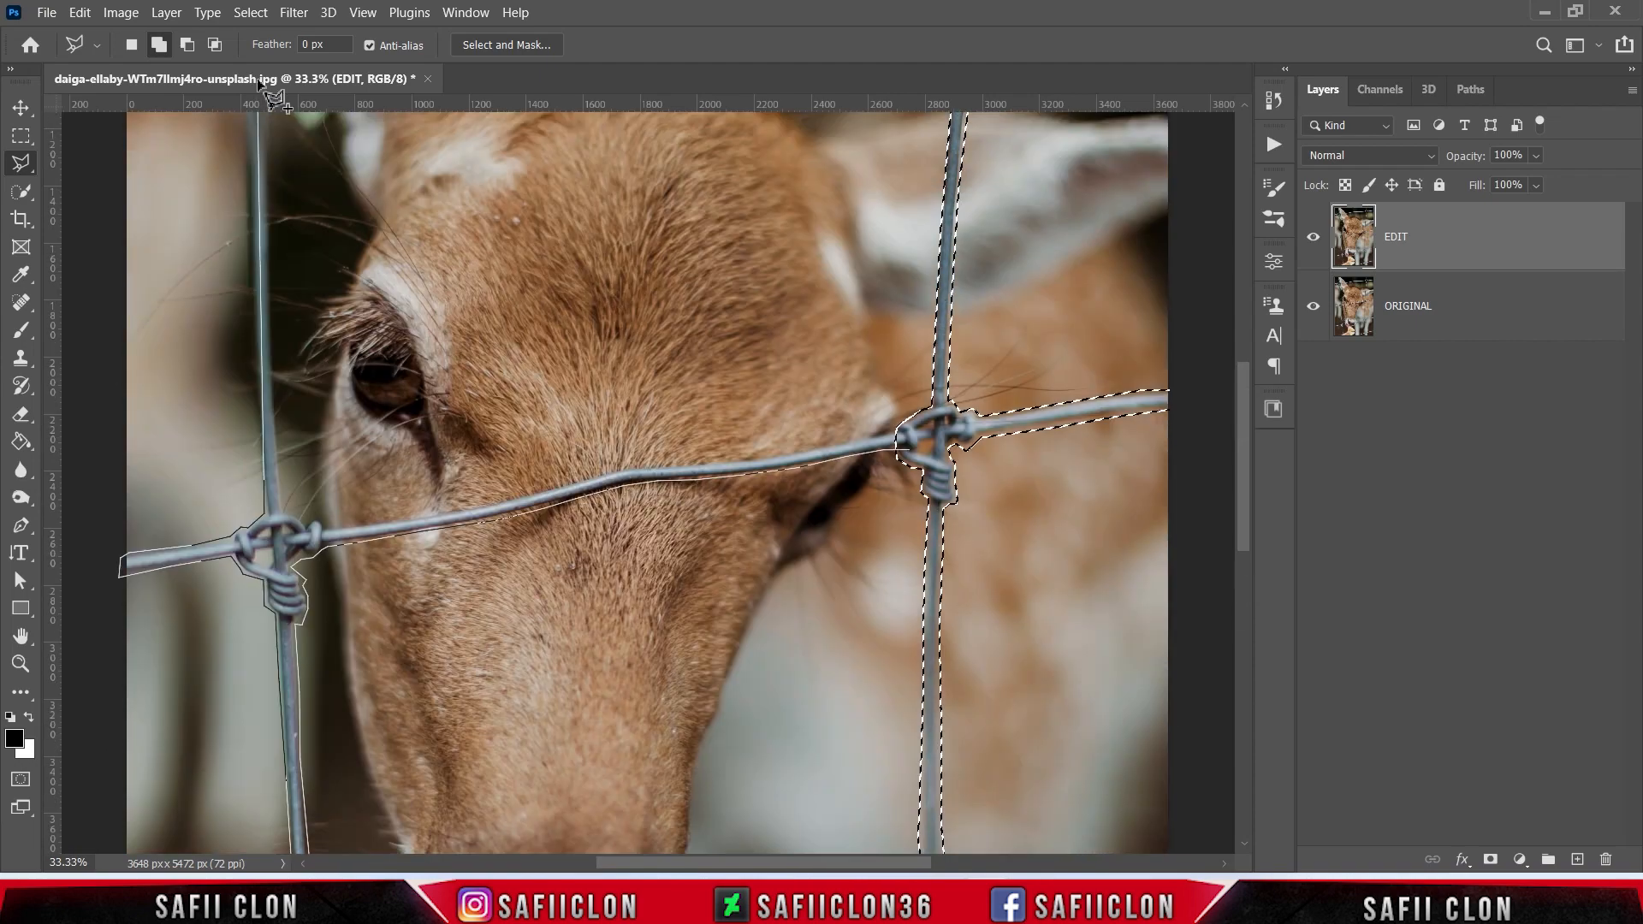
click(287, 630)
click(322, 640)
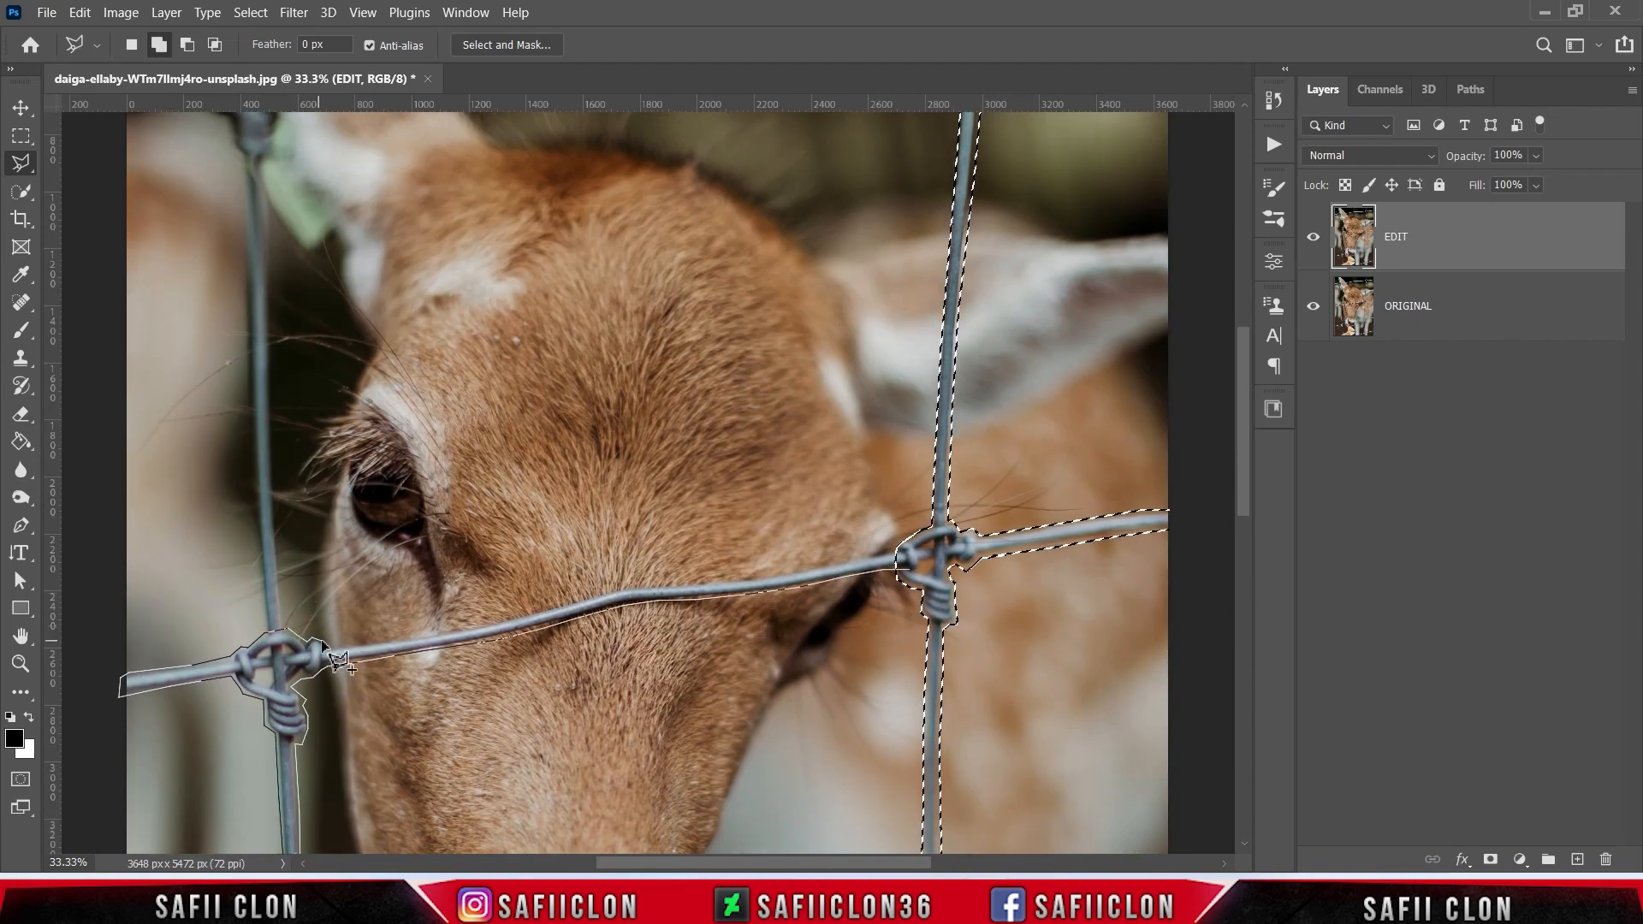
click(327, 647)
click(398, 638)
click(482, 624)
click(520, 612)
click(581, 599)
click(635, 583)
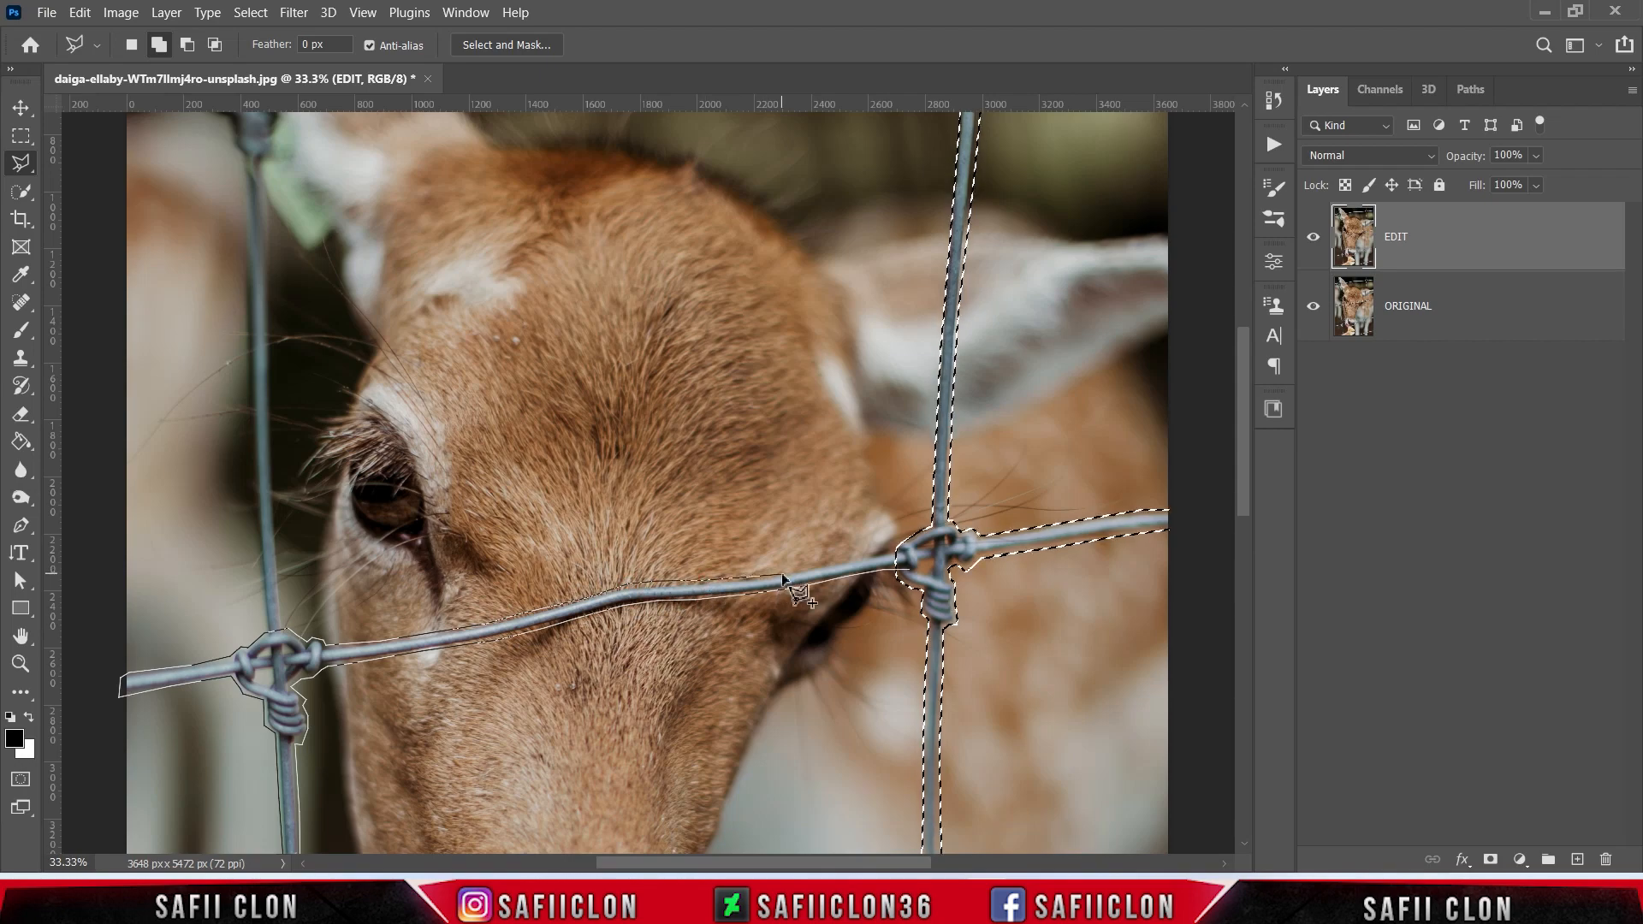
click(910, 570)
scroll(146, 691, down, 6)
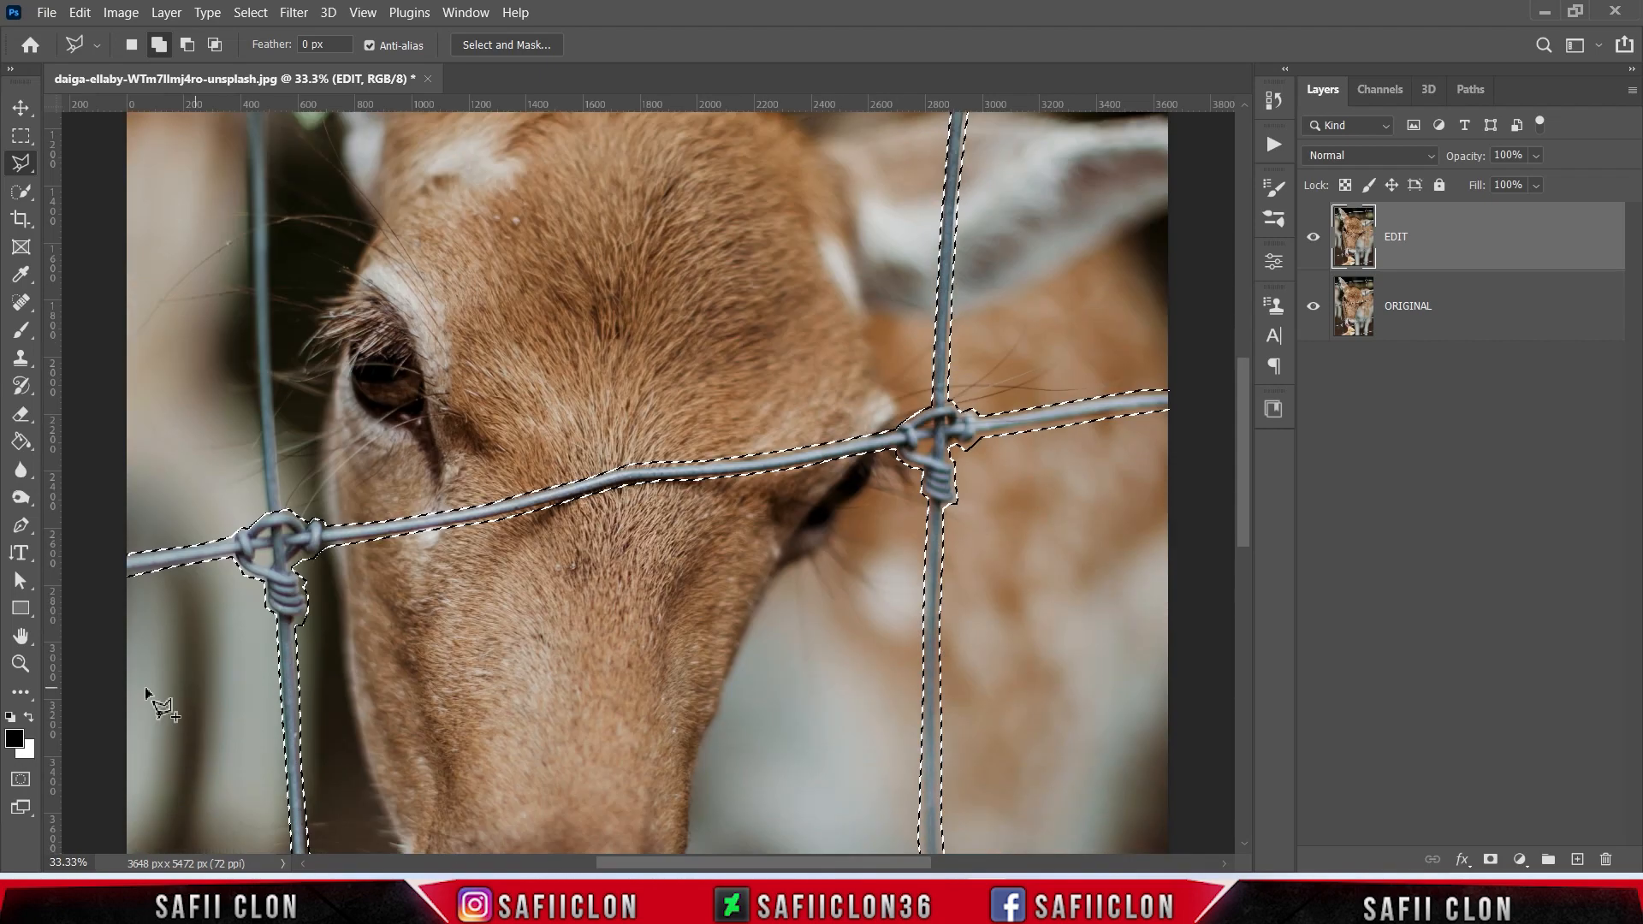
Step: Trace the left edge of the upper-left vertical wire from the middle knot up to the top knot
scroll(147, 691, up, 7)
click(268, 650)
click(256, 589)
click(243, 196)
click(238, 171)
click(228, 158)
click(223, 137)
Step: Continue the outline around the top wire's left end and over the top-left knot
scroll(220, 107, up, 6)
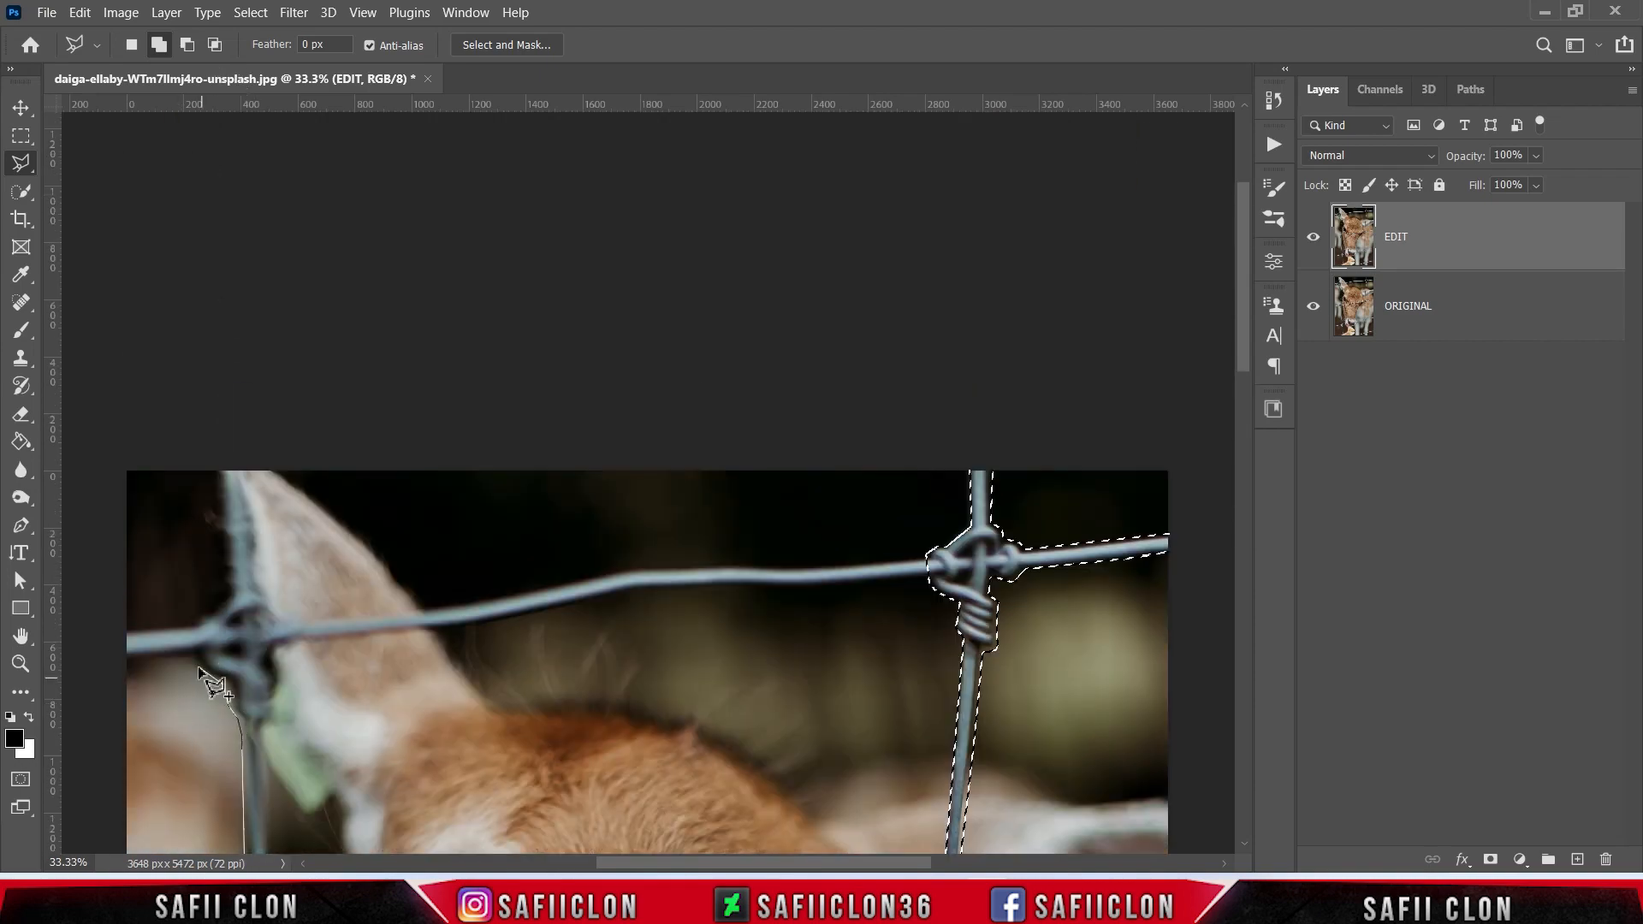
click(187, 662)
click(111, 660)
click(127, 631)
click(218, 615)
click(233, 600)
click(254, 587)
click(270, 600)
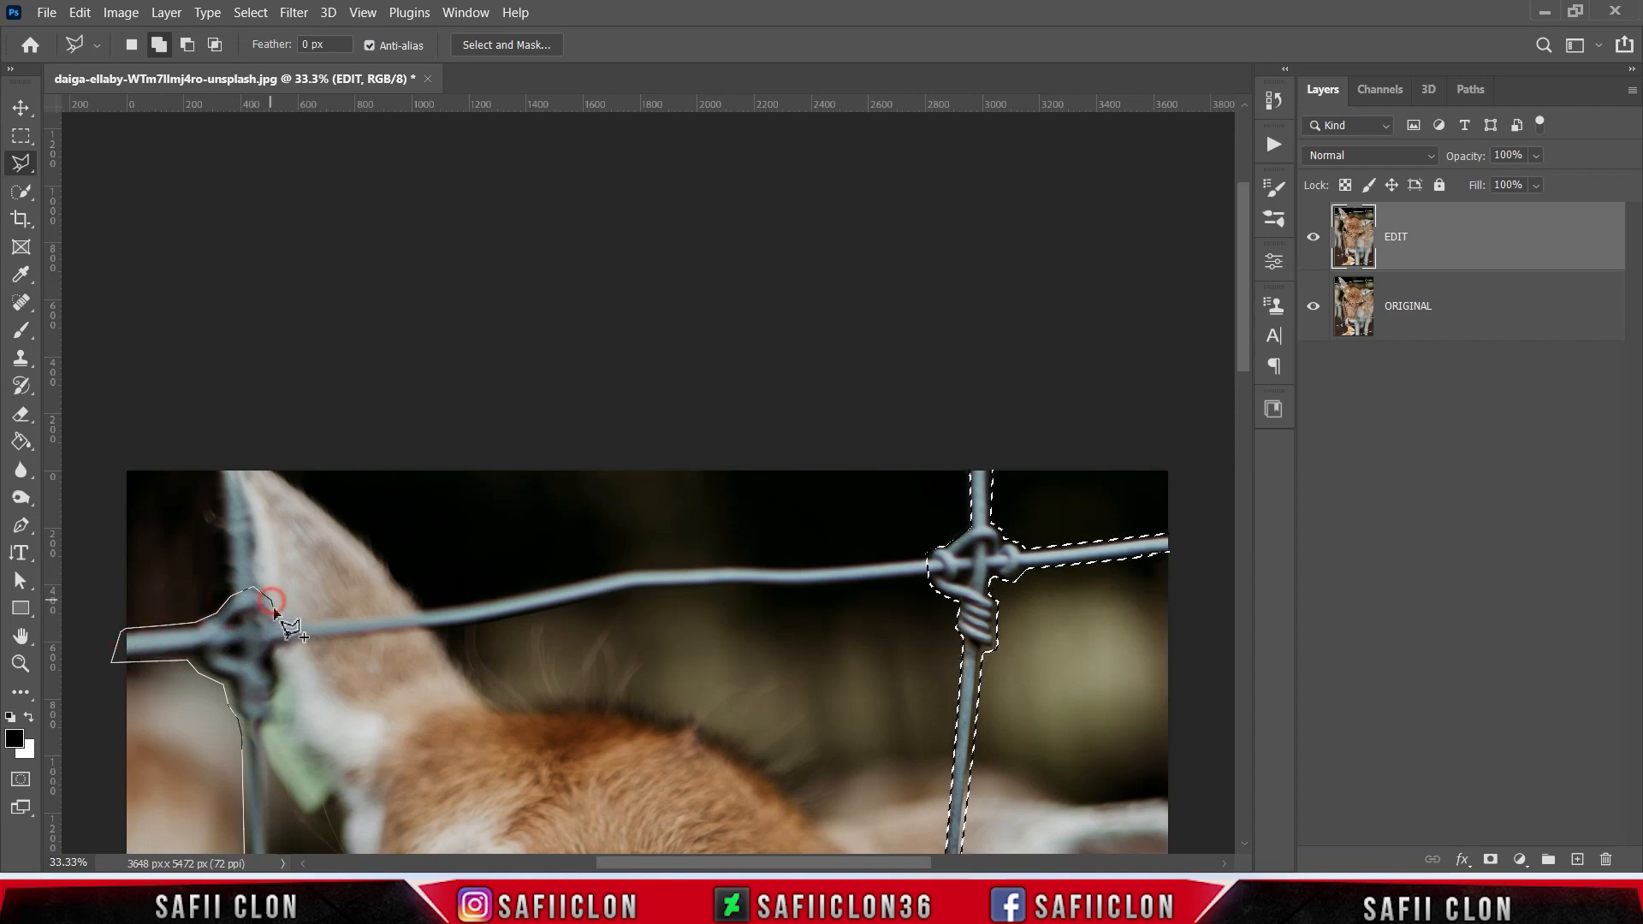
click(264, 613)
Step: Outline the top horizontal wire along its upper edge to the right knot and back along its lower edge
click(416, 611)
click(542, 586)
click(656, 563)
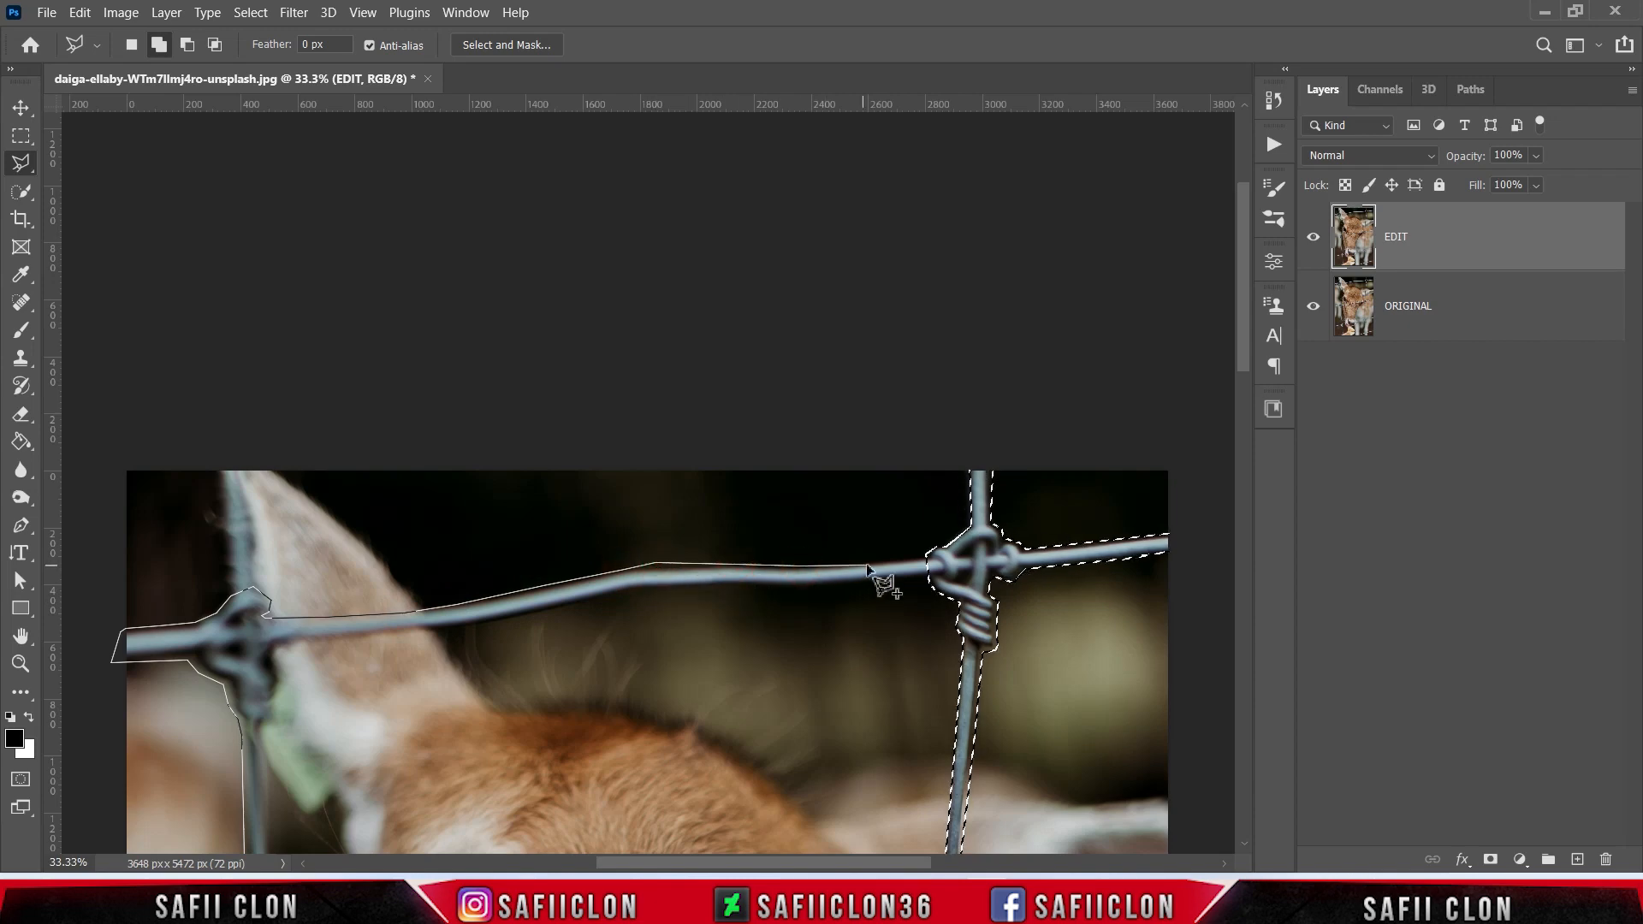
click(791, 588)
click(732, 586)
click(679, 589)
click(630, 595)
click(477, 627)
click(425, 634)
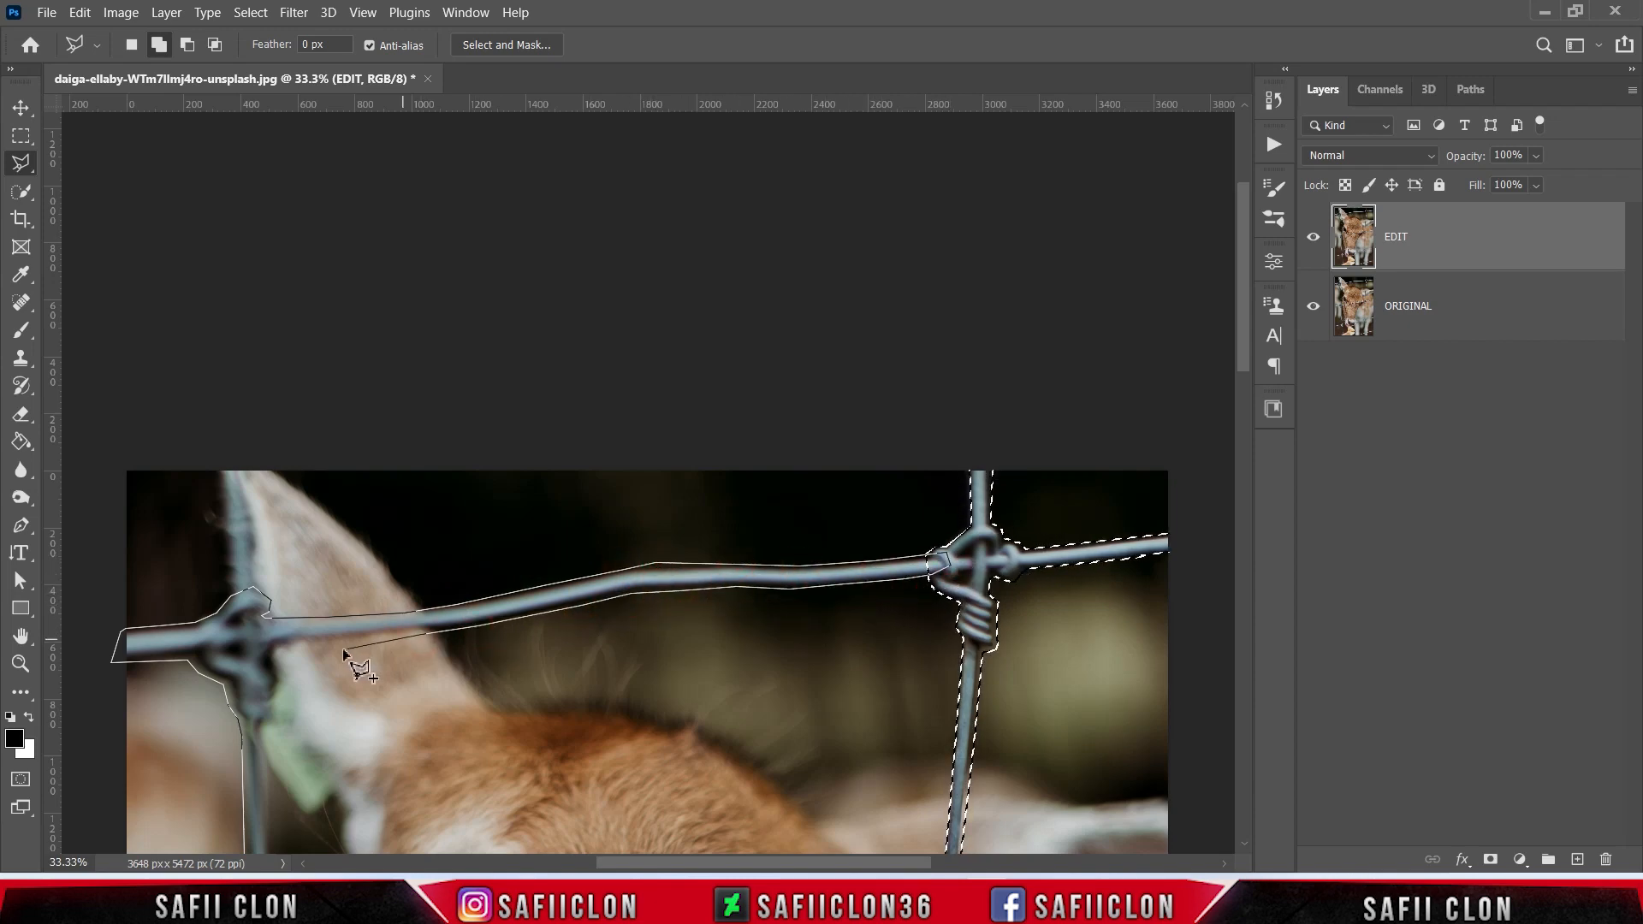
click(293, 642)
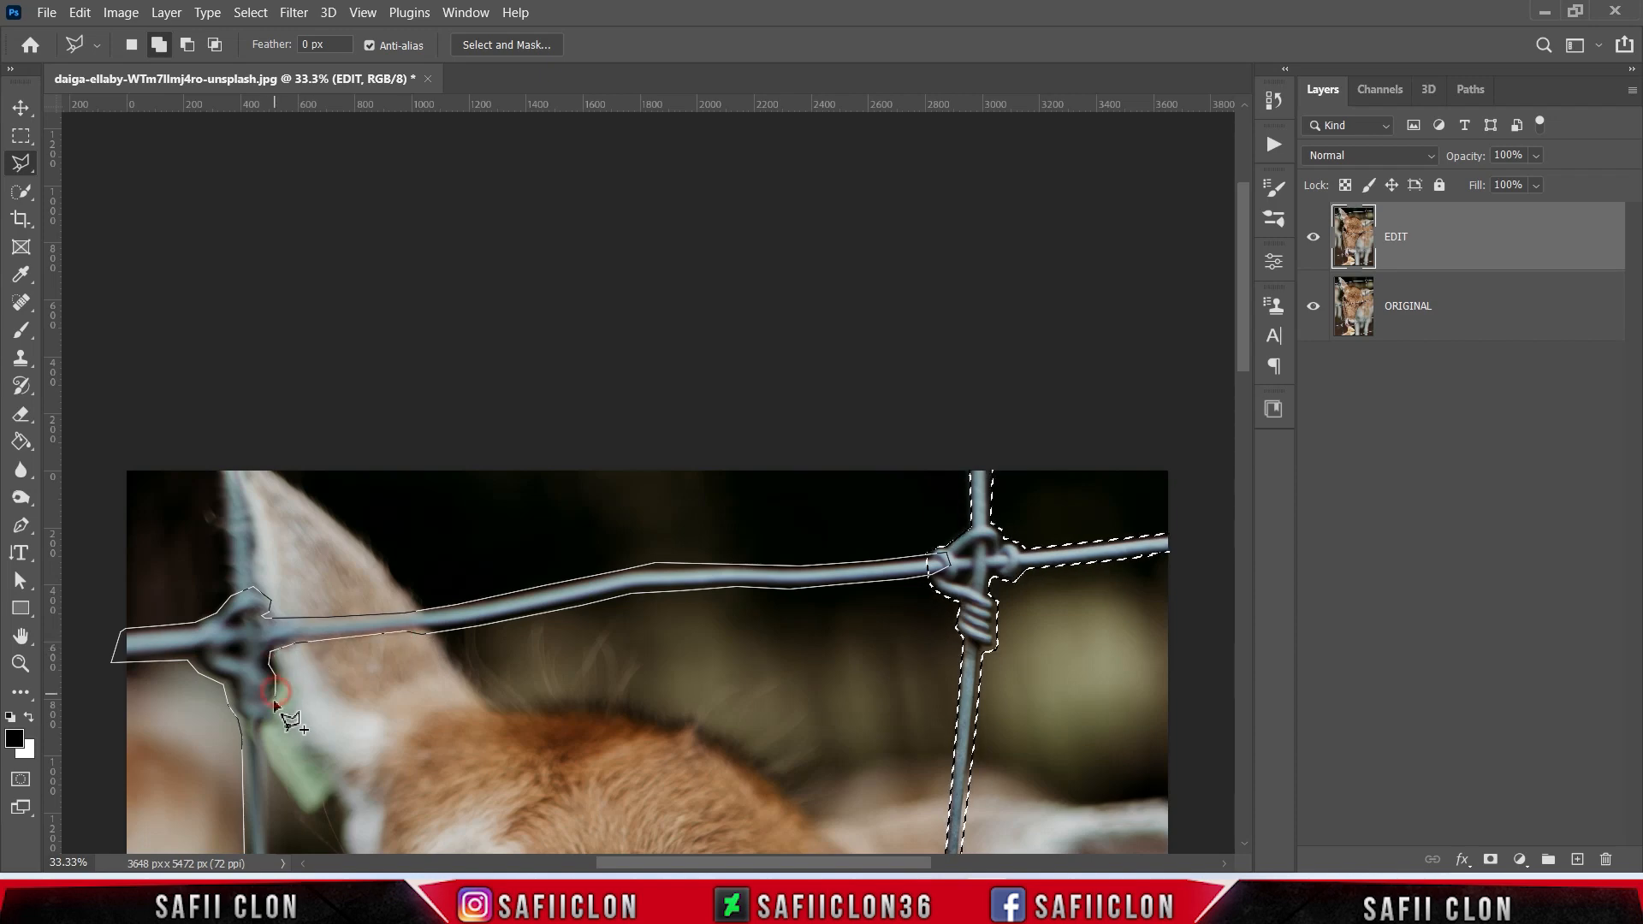
Step: Trace the upper-left vertical wire's right edge down to the middle knot and close the fence selection
click(275, 690)
scroll(276, 685, down, 5)
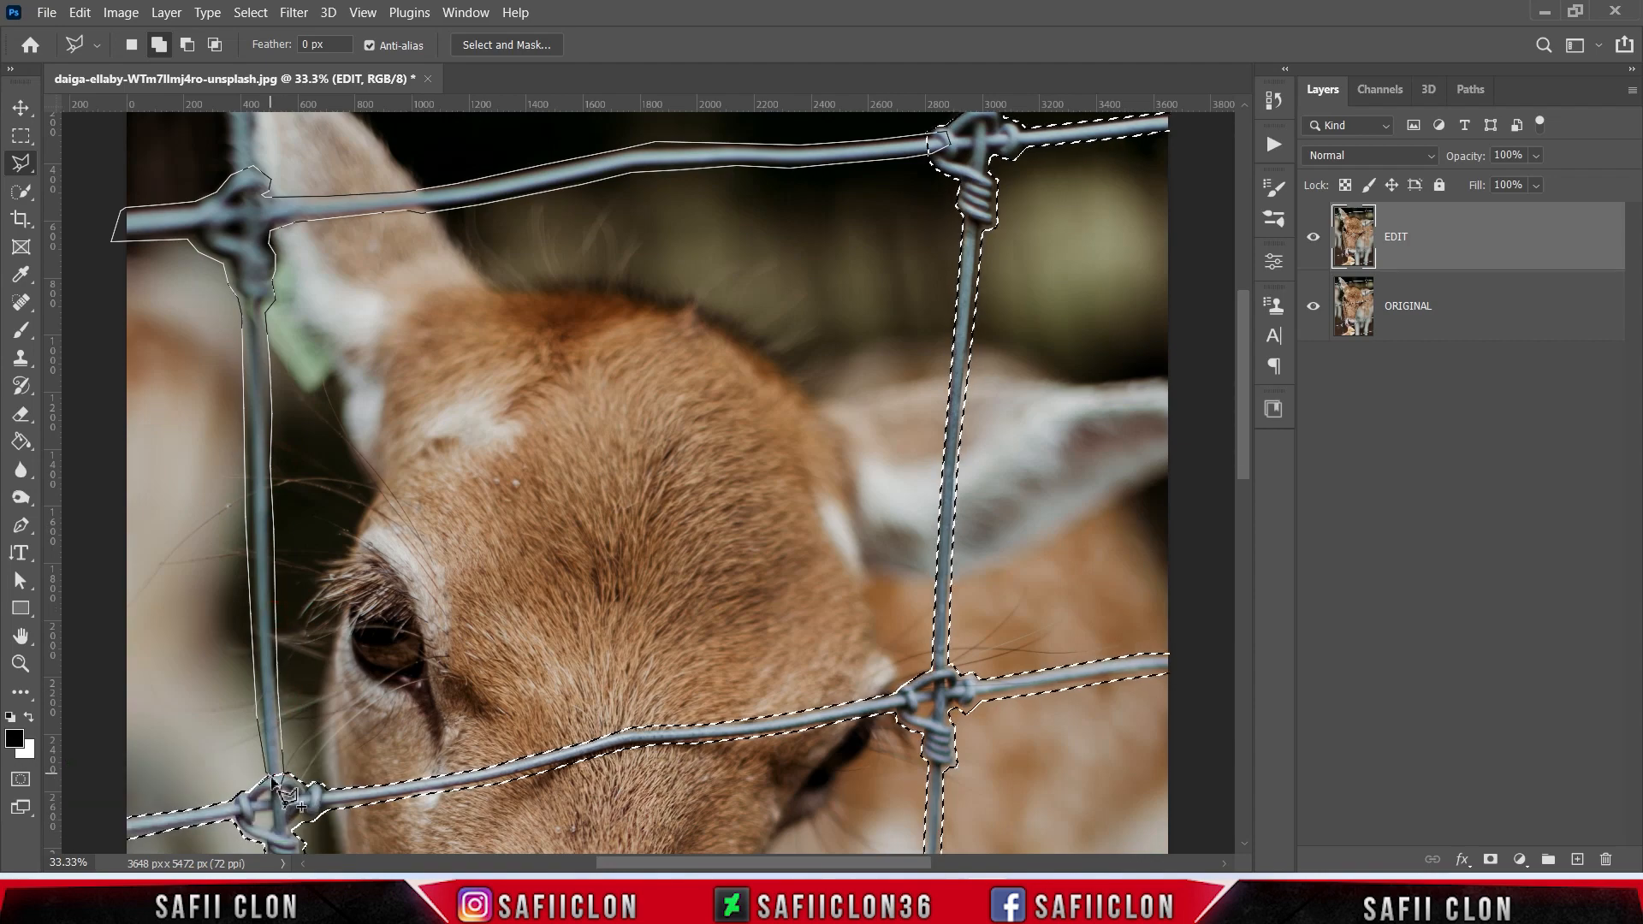
click(268, 779)
key(ctrl+minus)
key(ctrl+minus)
key(ctrl+minus)
key(ctrl+minus)
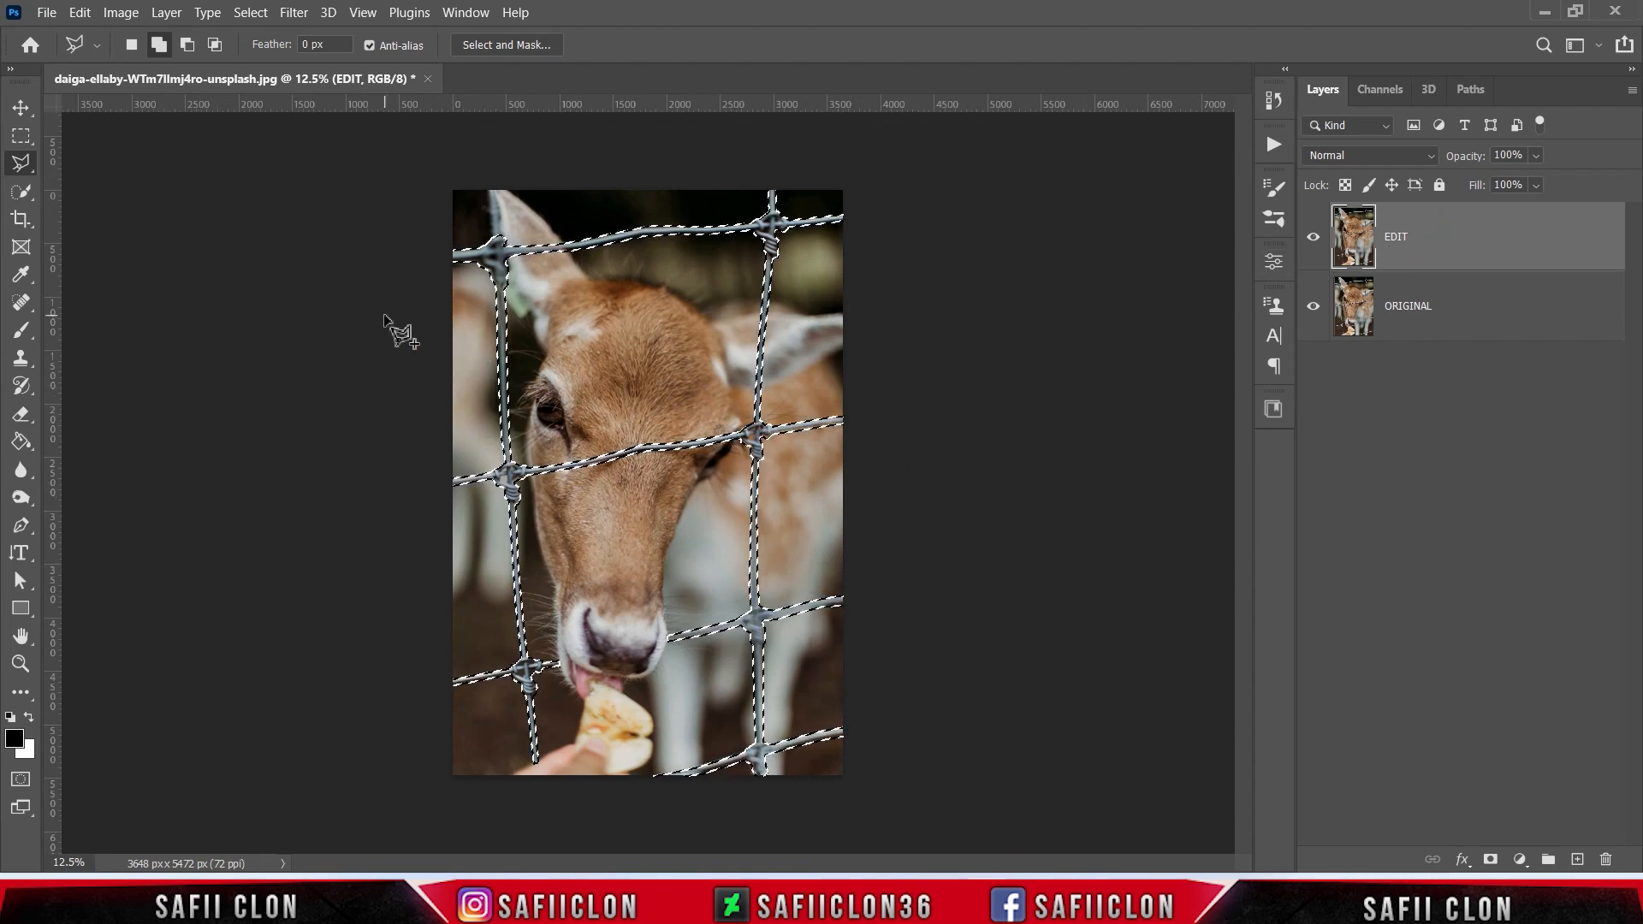
Step: Remove the selected fence wires with Content-Aware Fill, output to a new layer, and deselect
click(79, 12)
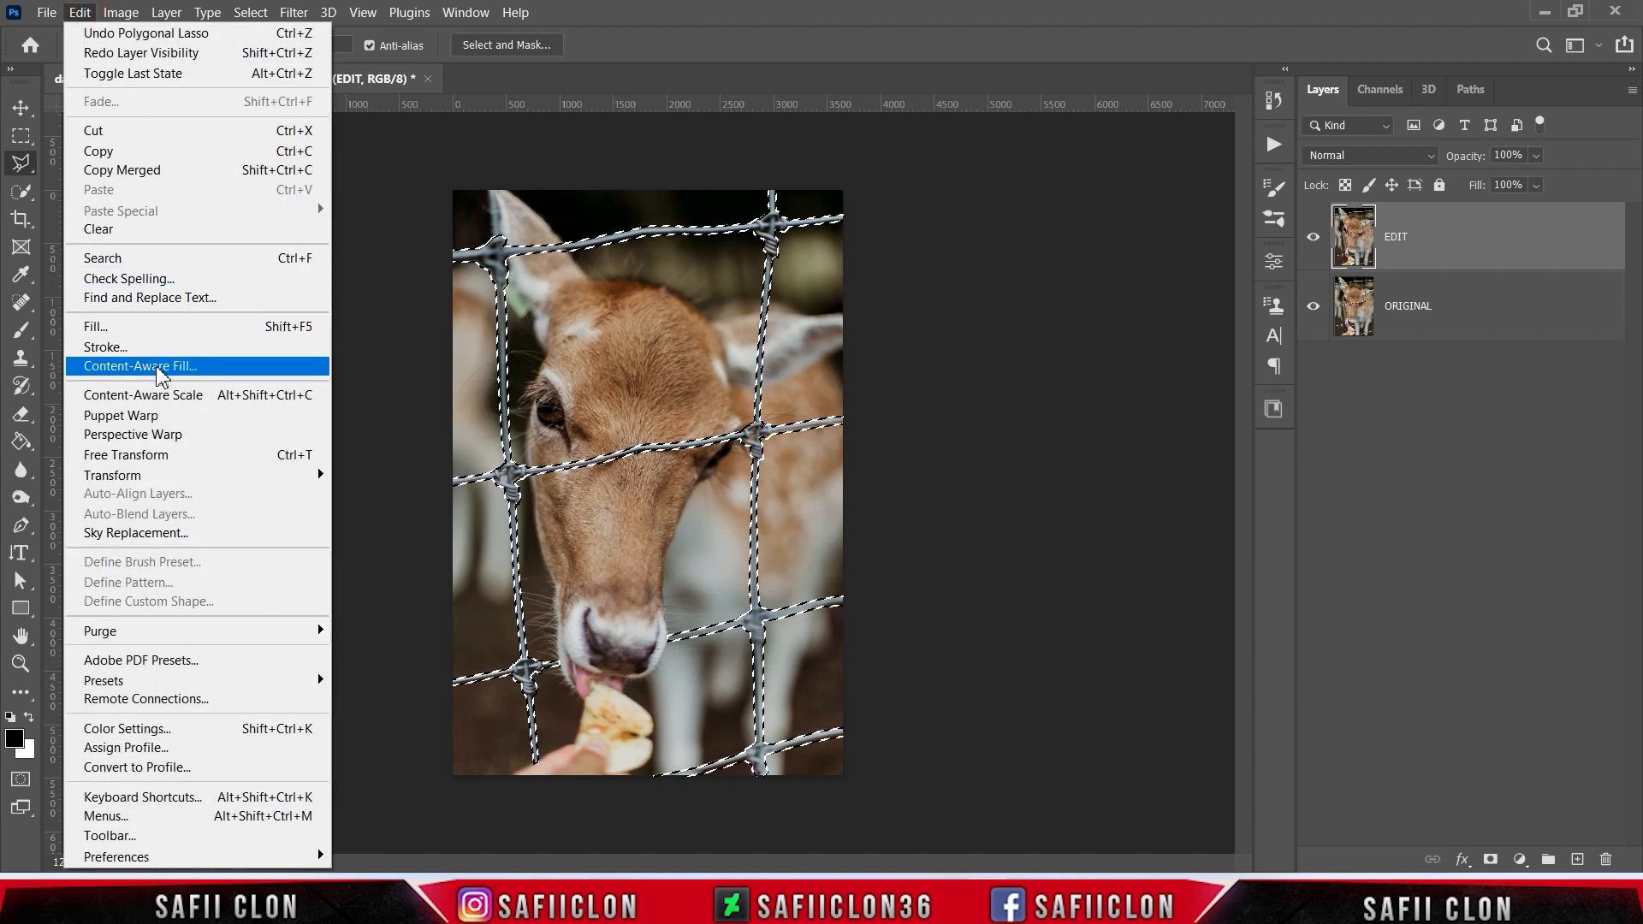
click(194, 367)
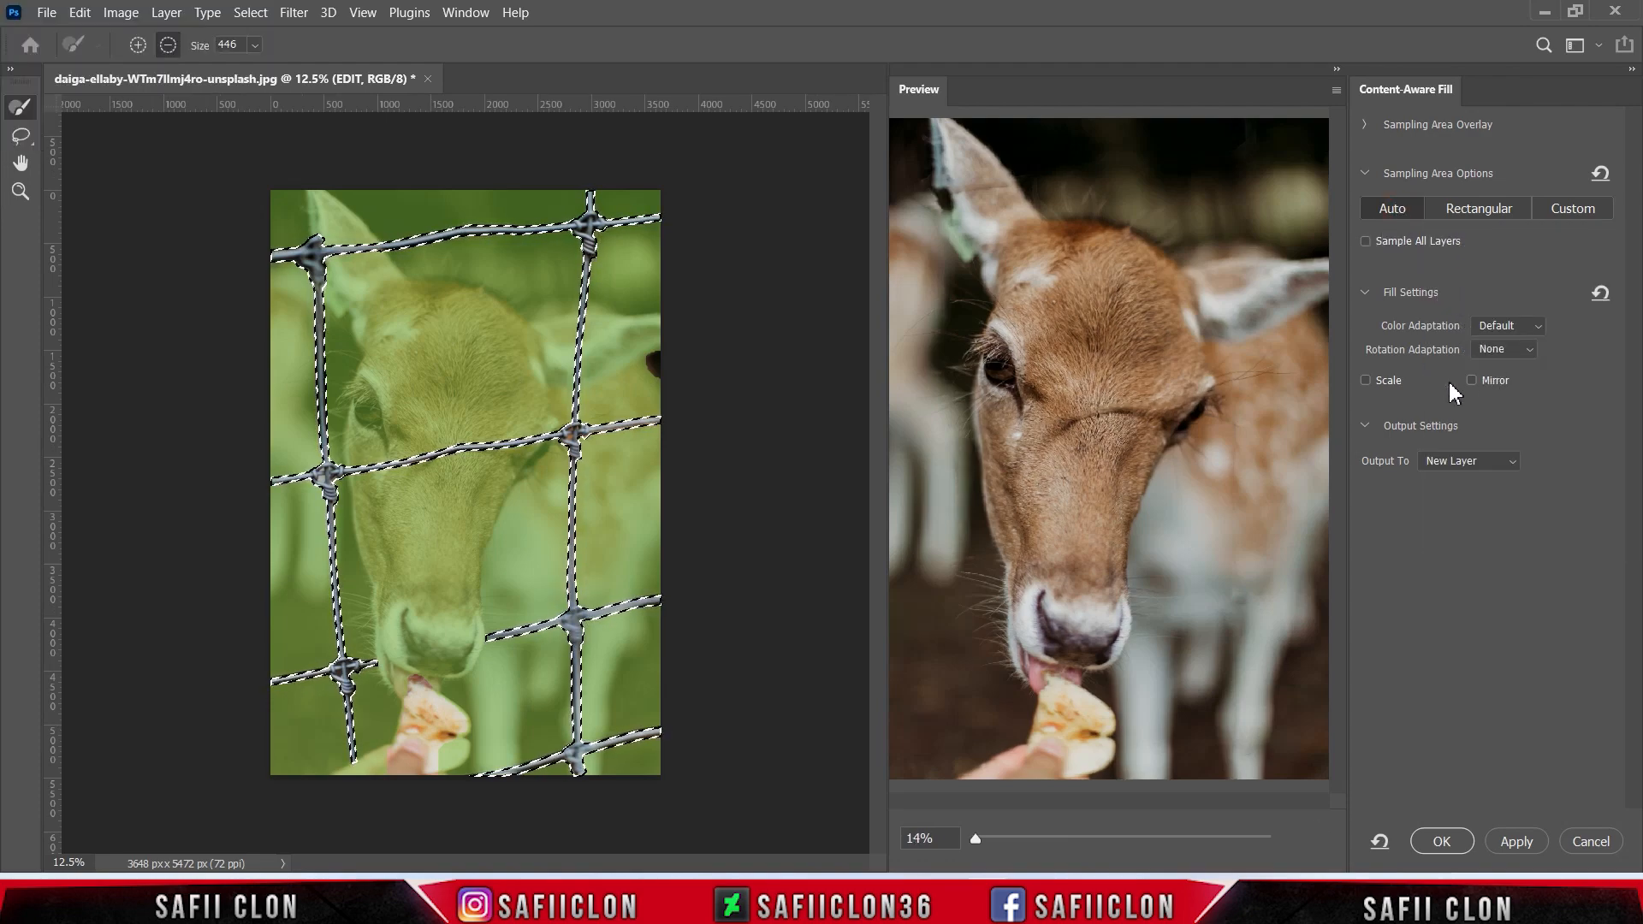
click(1494, 467)
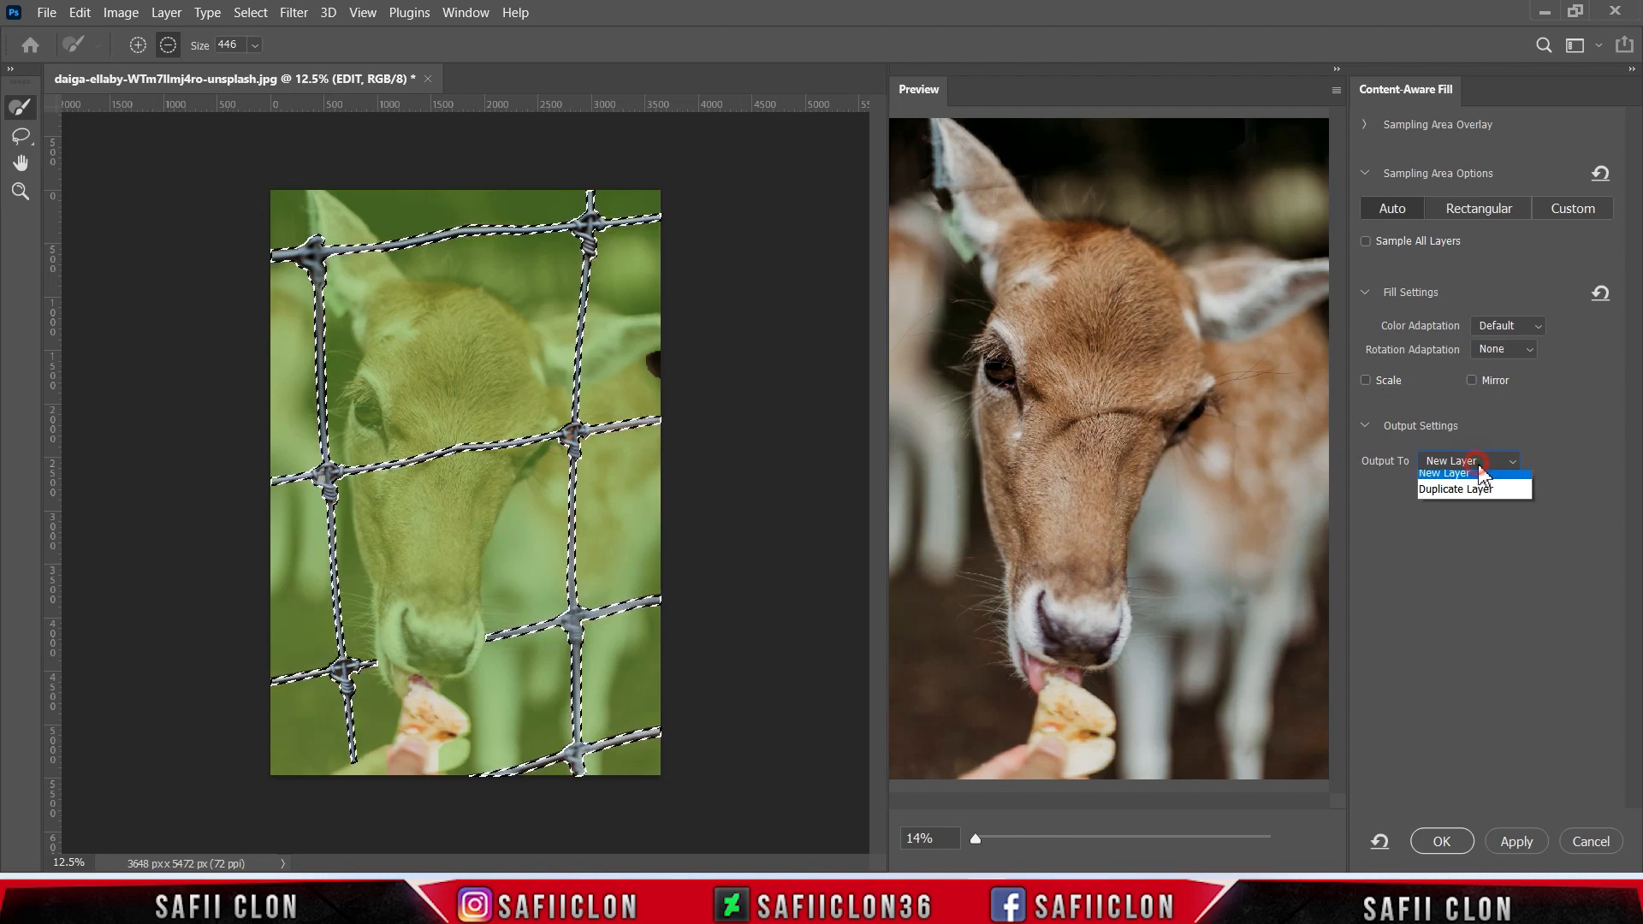
click(1440, 497)
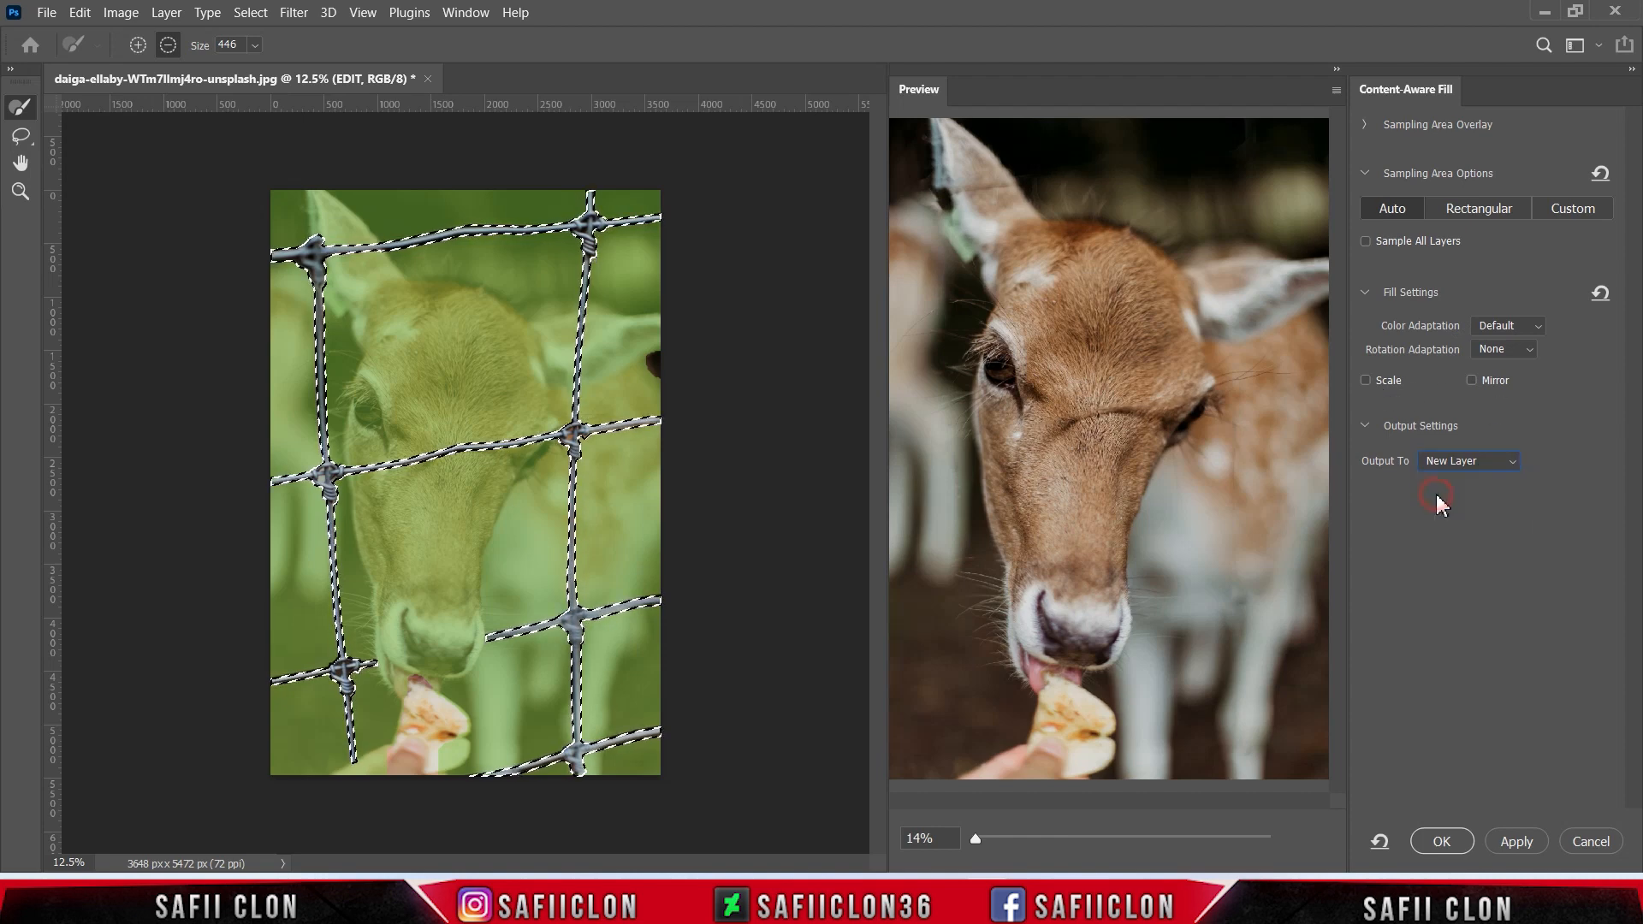
click(1446, 843)
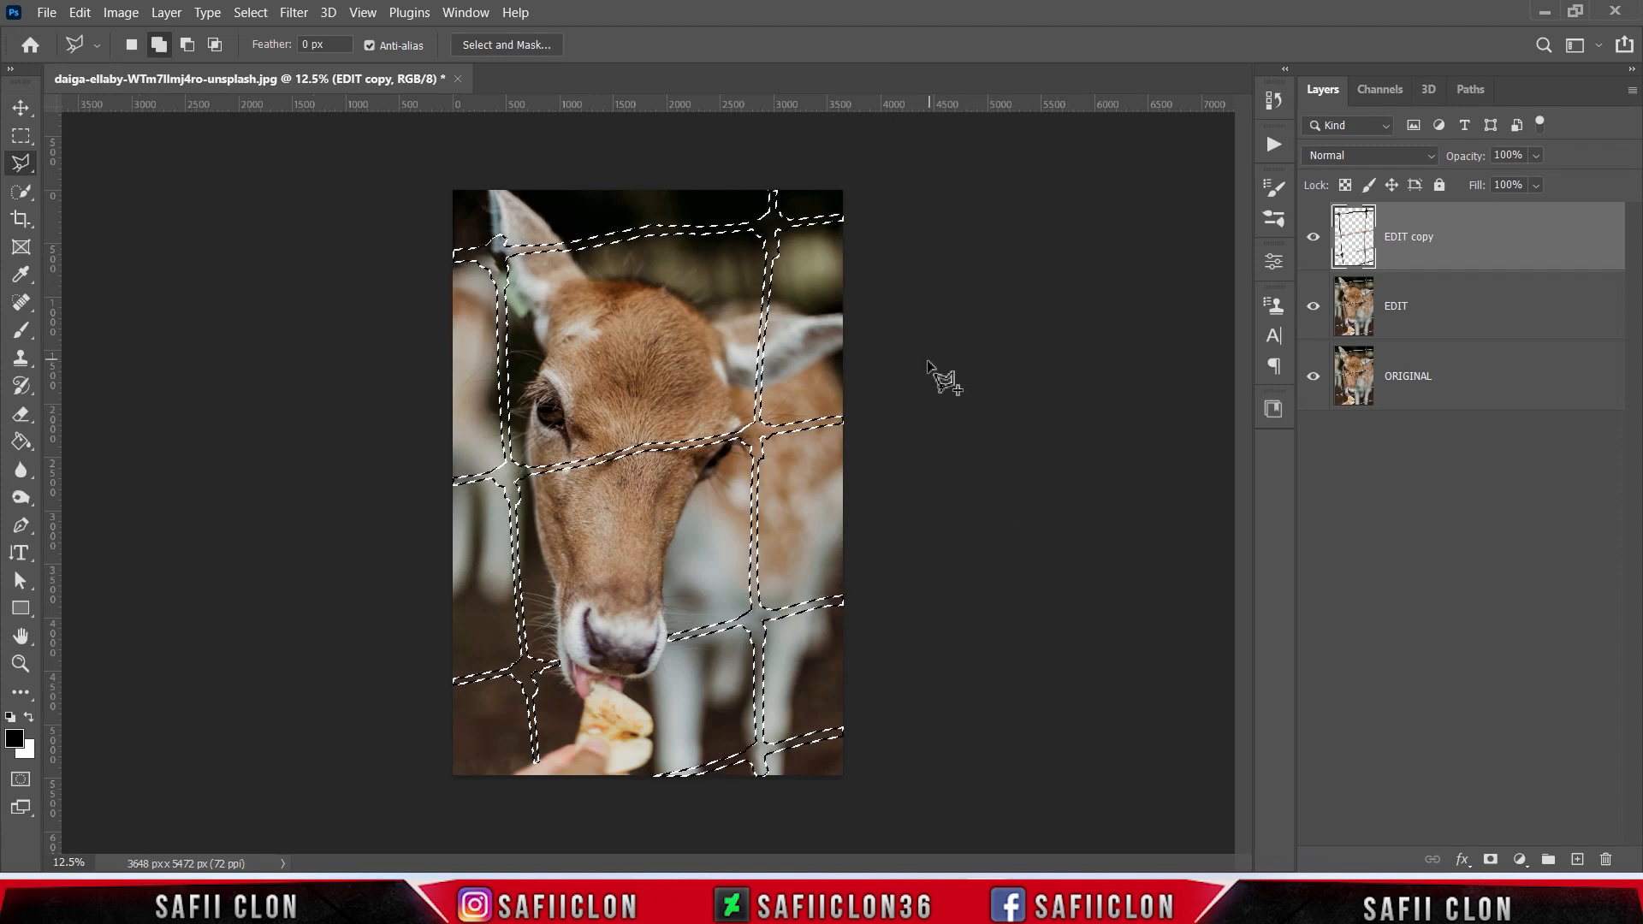
key(ctrl+d)
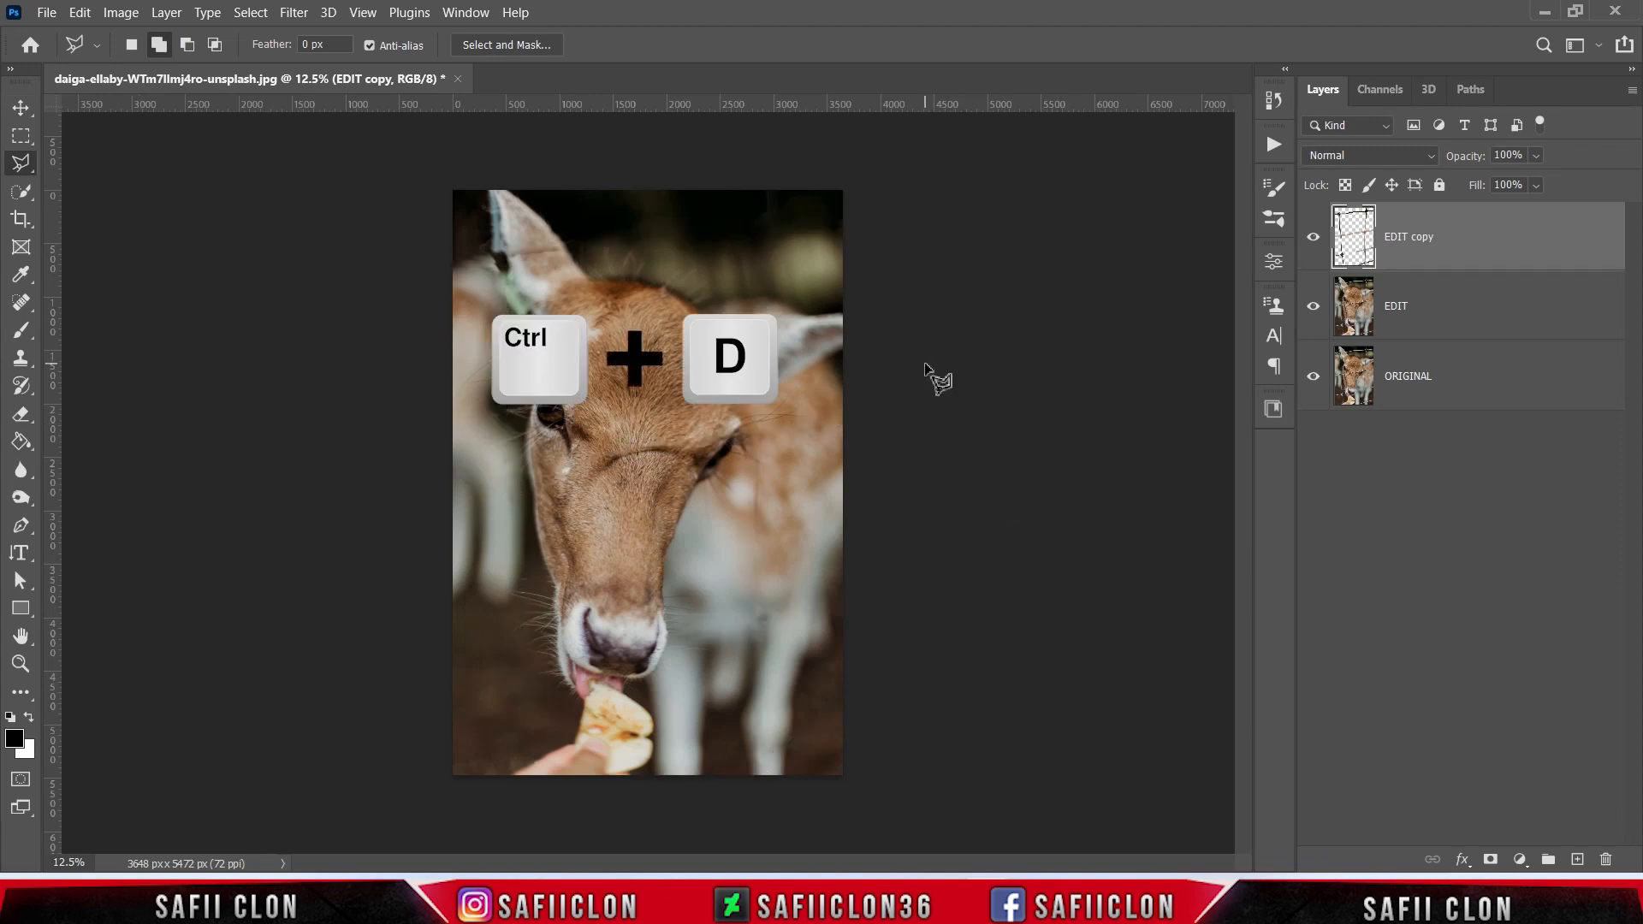
Step: Compare the photo with and without the fence by toggling the visibility of the EDIT copy layer
click(1314, 237)
click(1314, 237)
click(1315, 237)
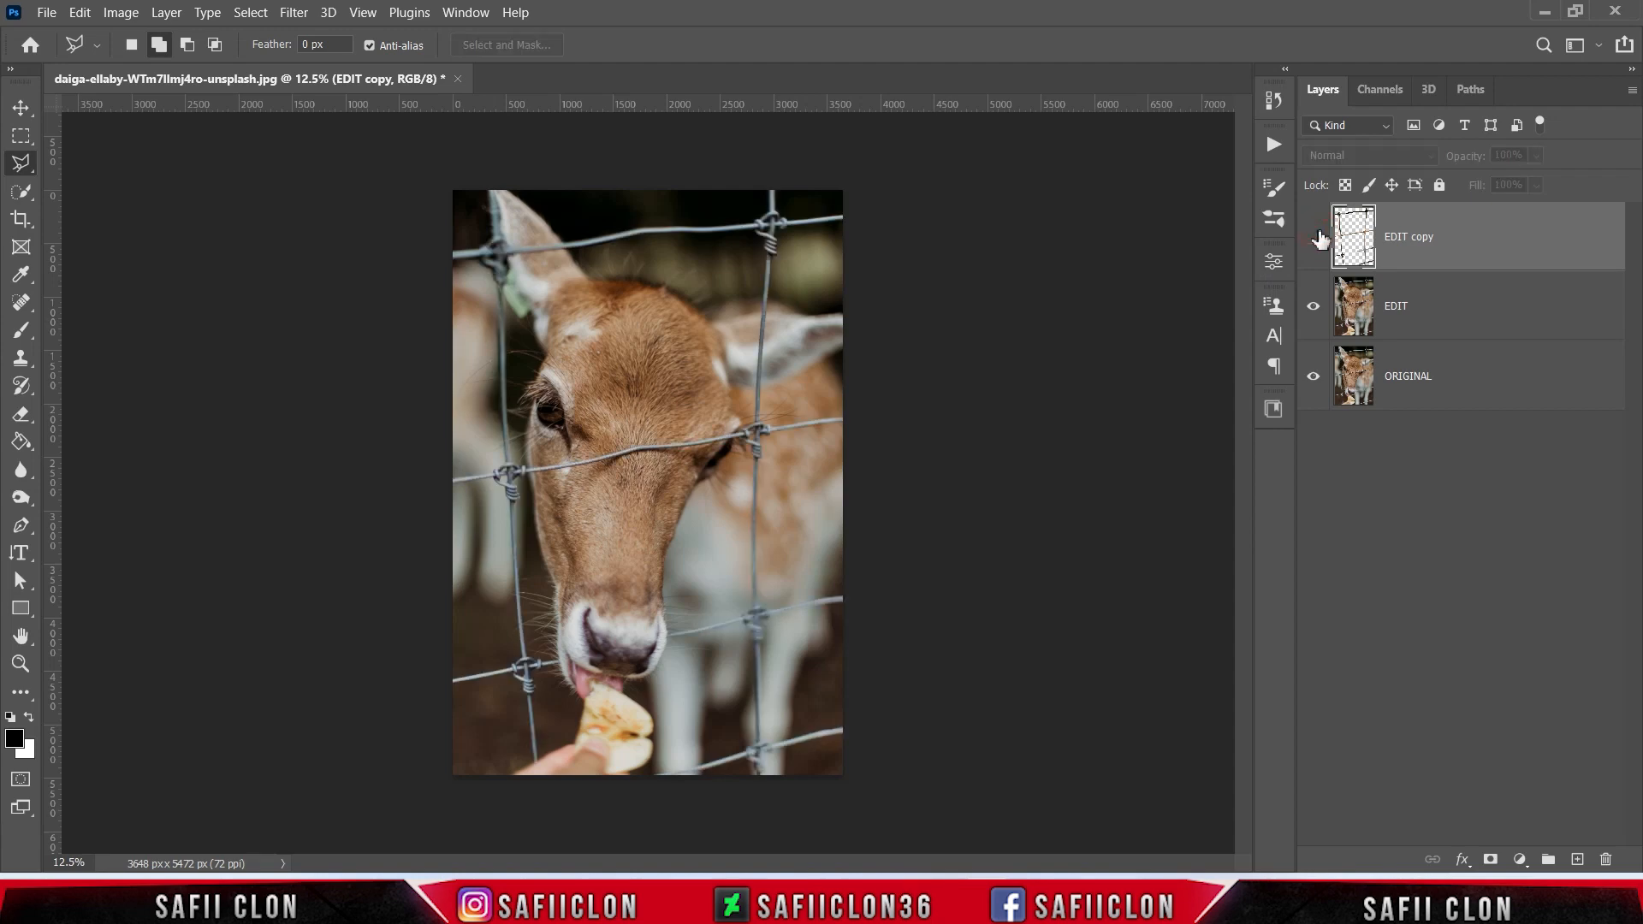
click(1315, 237)
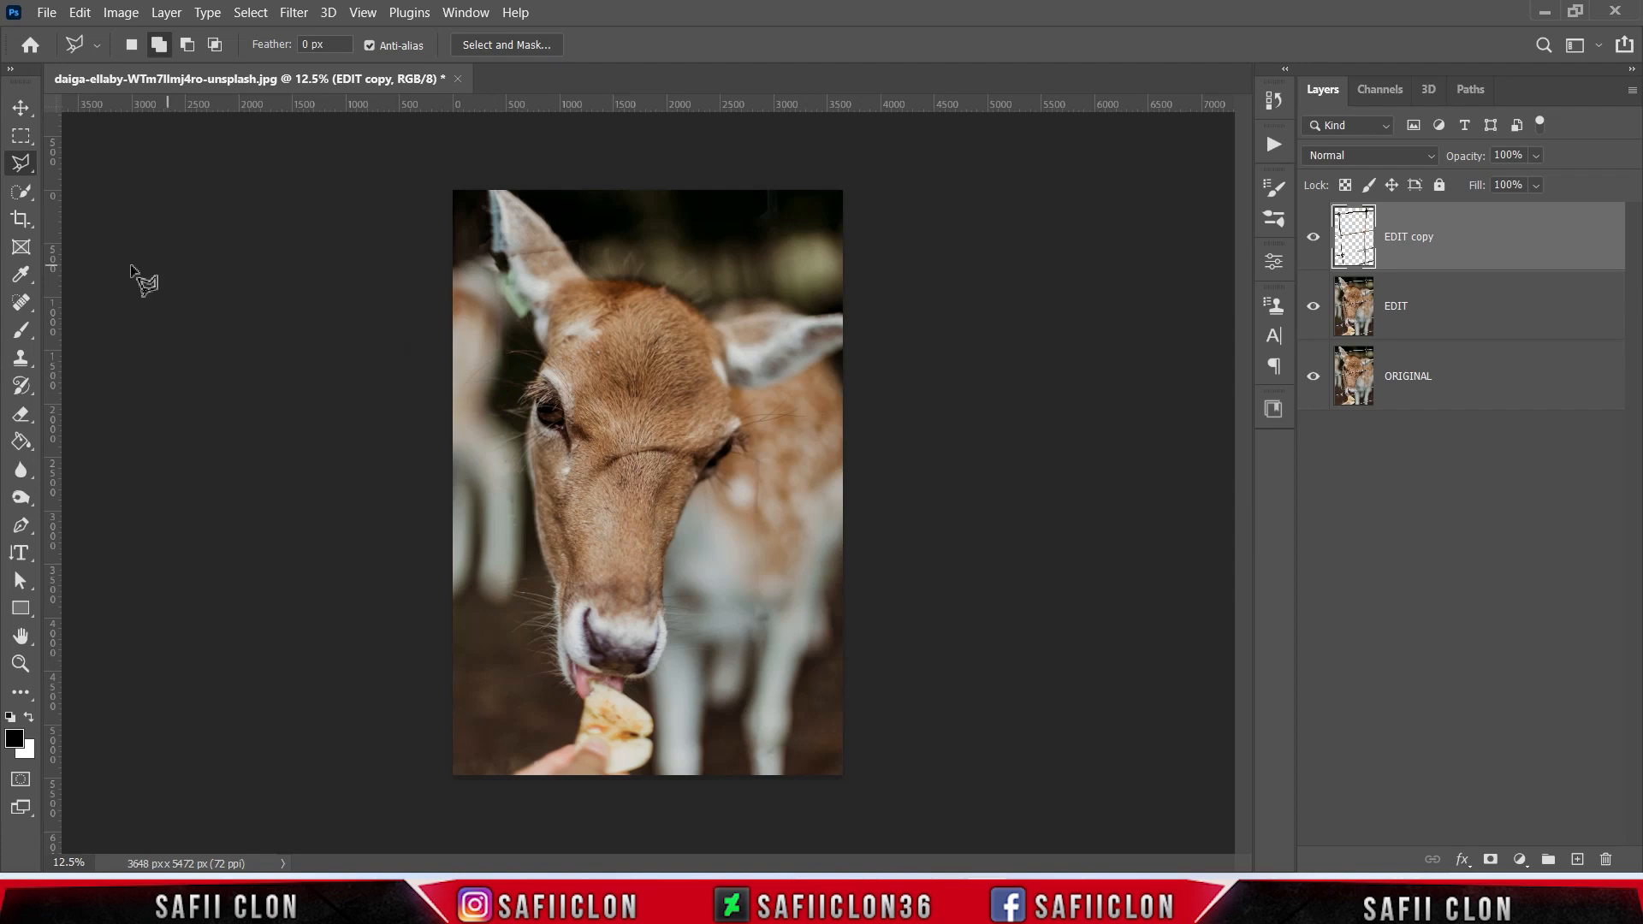
Step: Set up the Spot Healing Brush with an 87 px size and Sample All Layers enabled
click(23, 310)
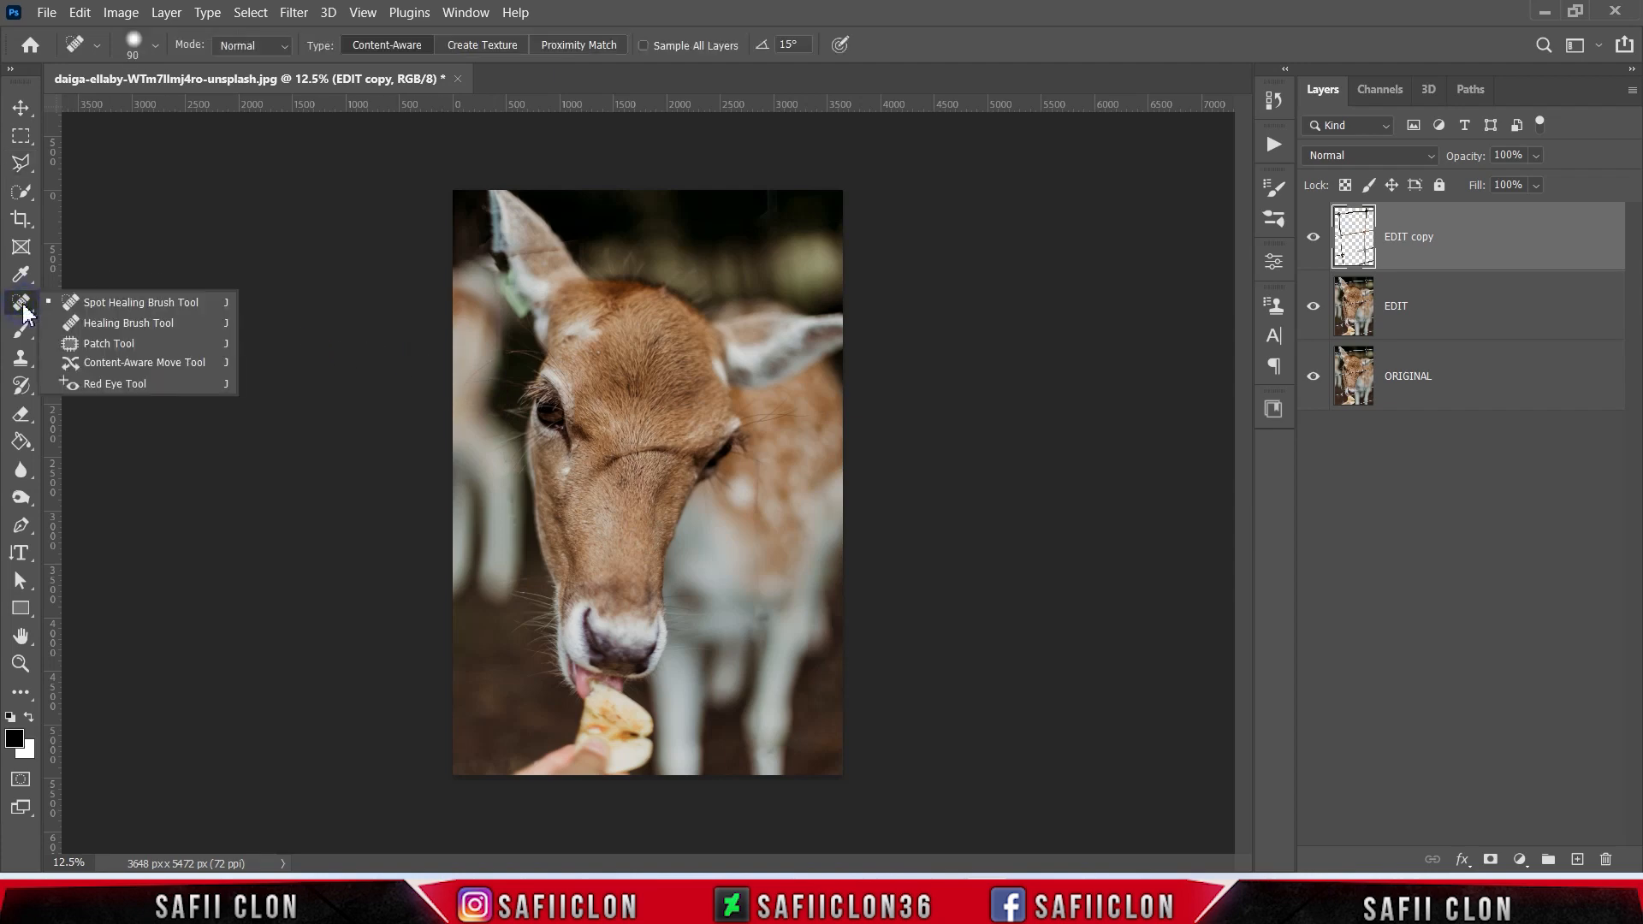
click(105, 299)
click(156, 47)
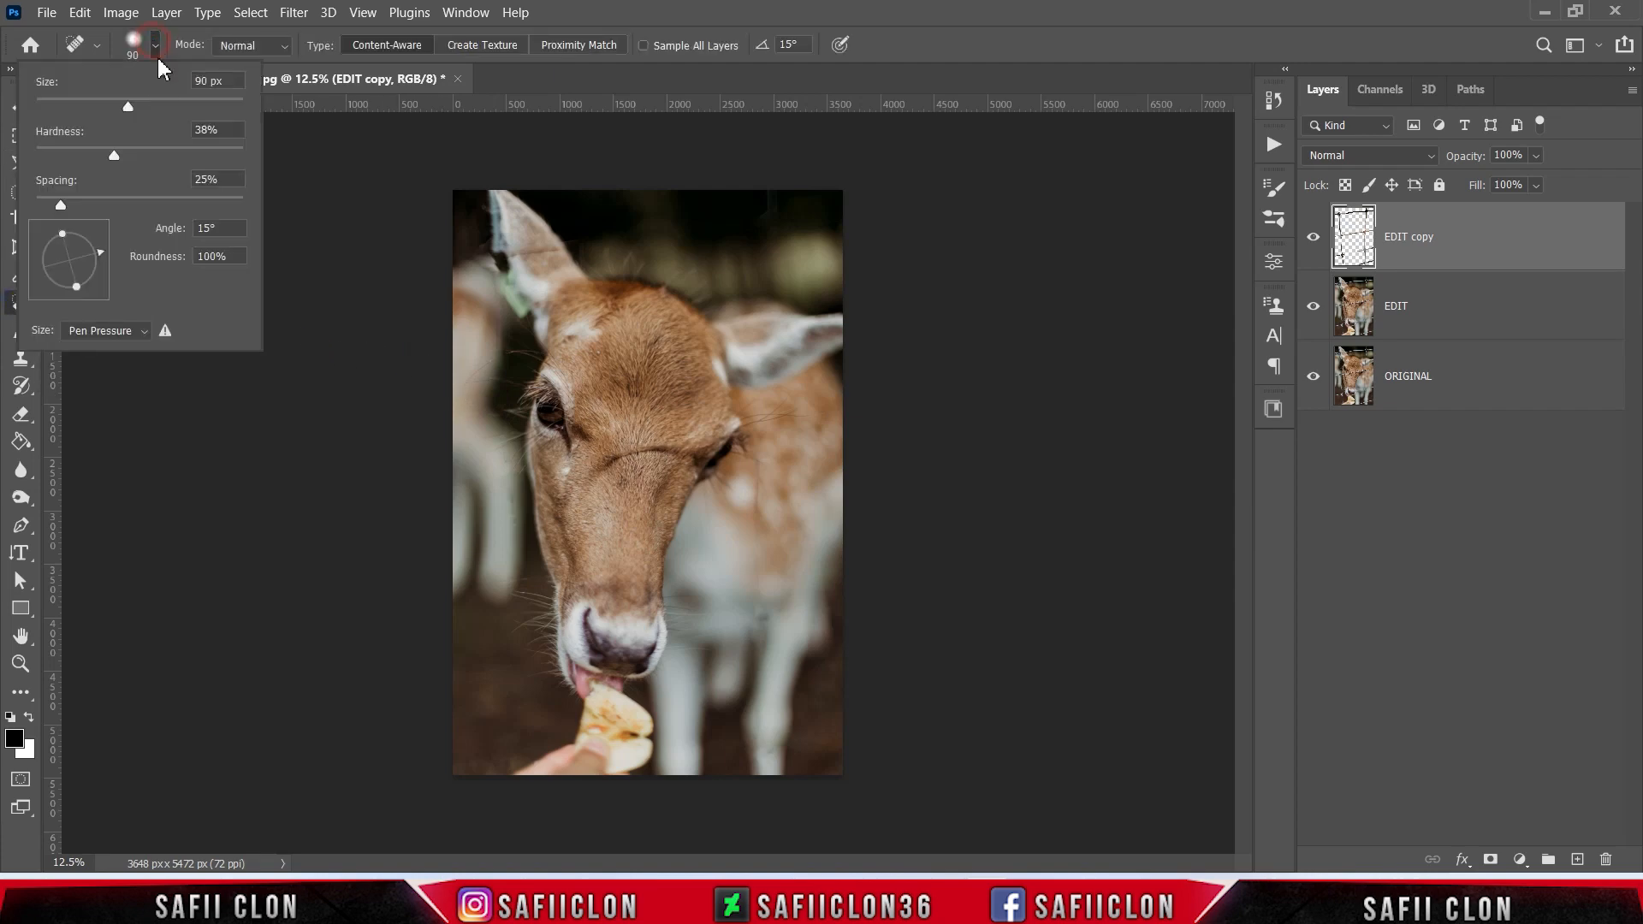
drag(127, 107, 125, 106)
click(162, 49)
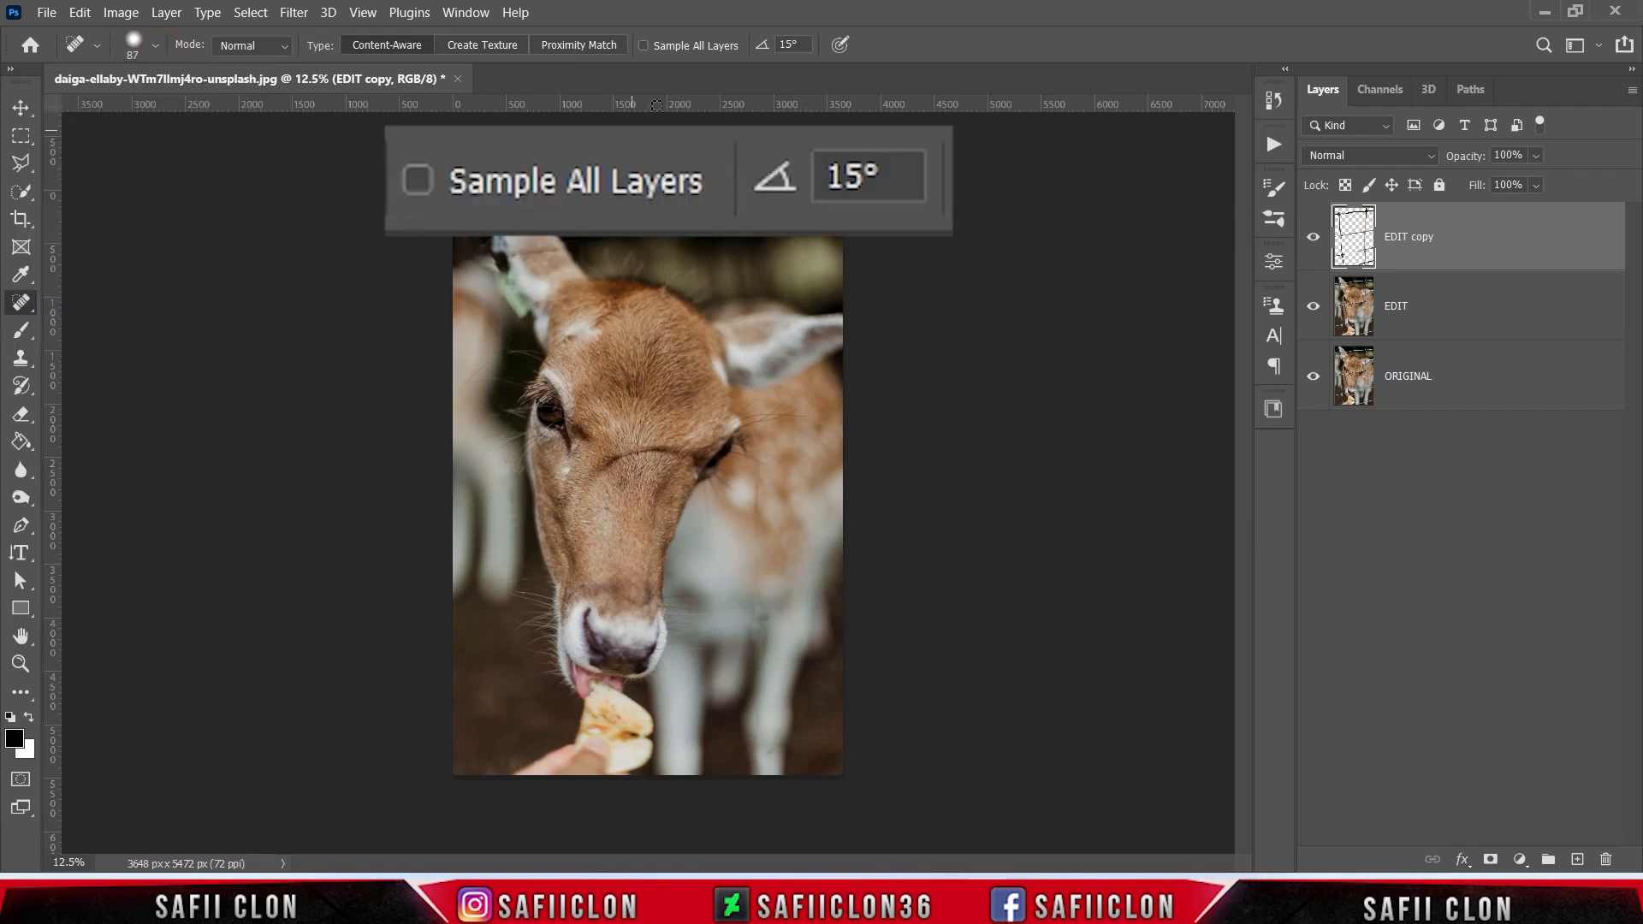
click(644, 46)
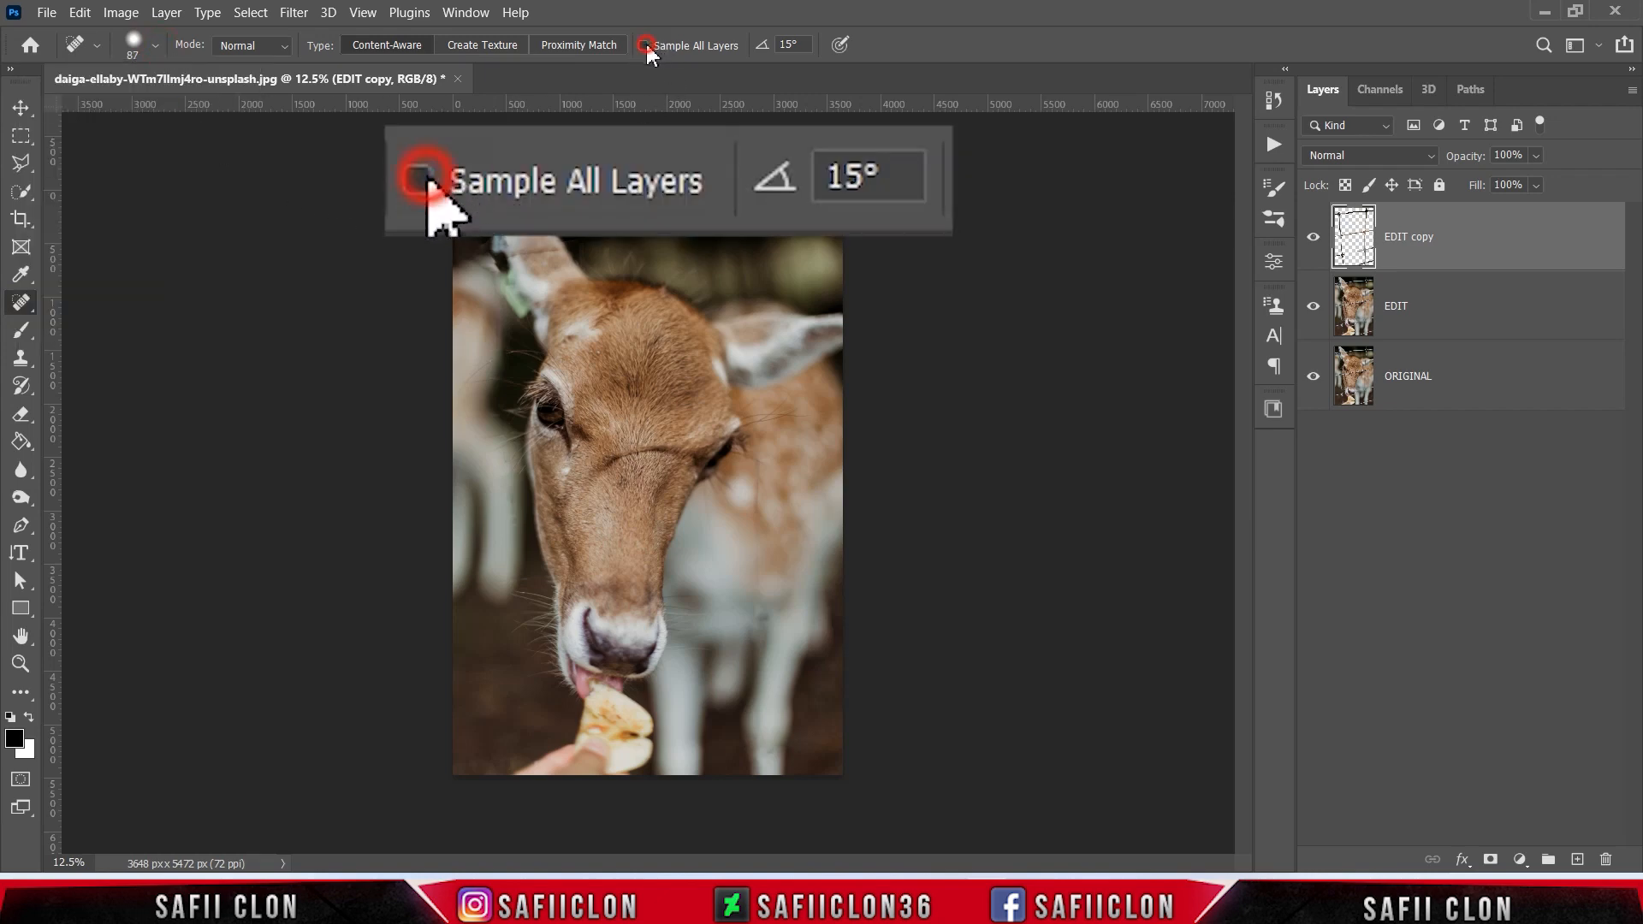
Step: Heal the dark crease left by the wire across the deer's face between the eyes
key(ctrl+plus)
key(ctrl+plus)
key(ctrl+plus)
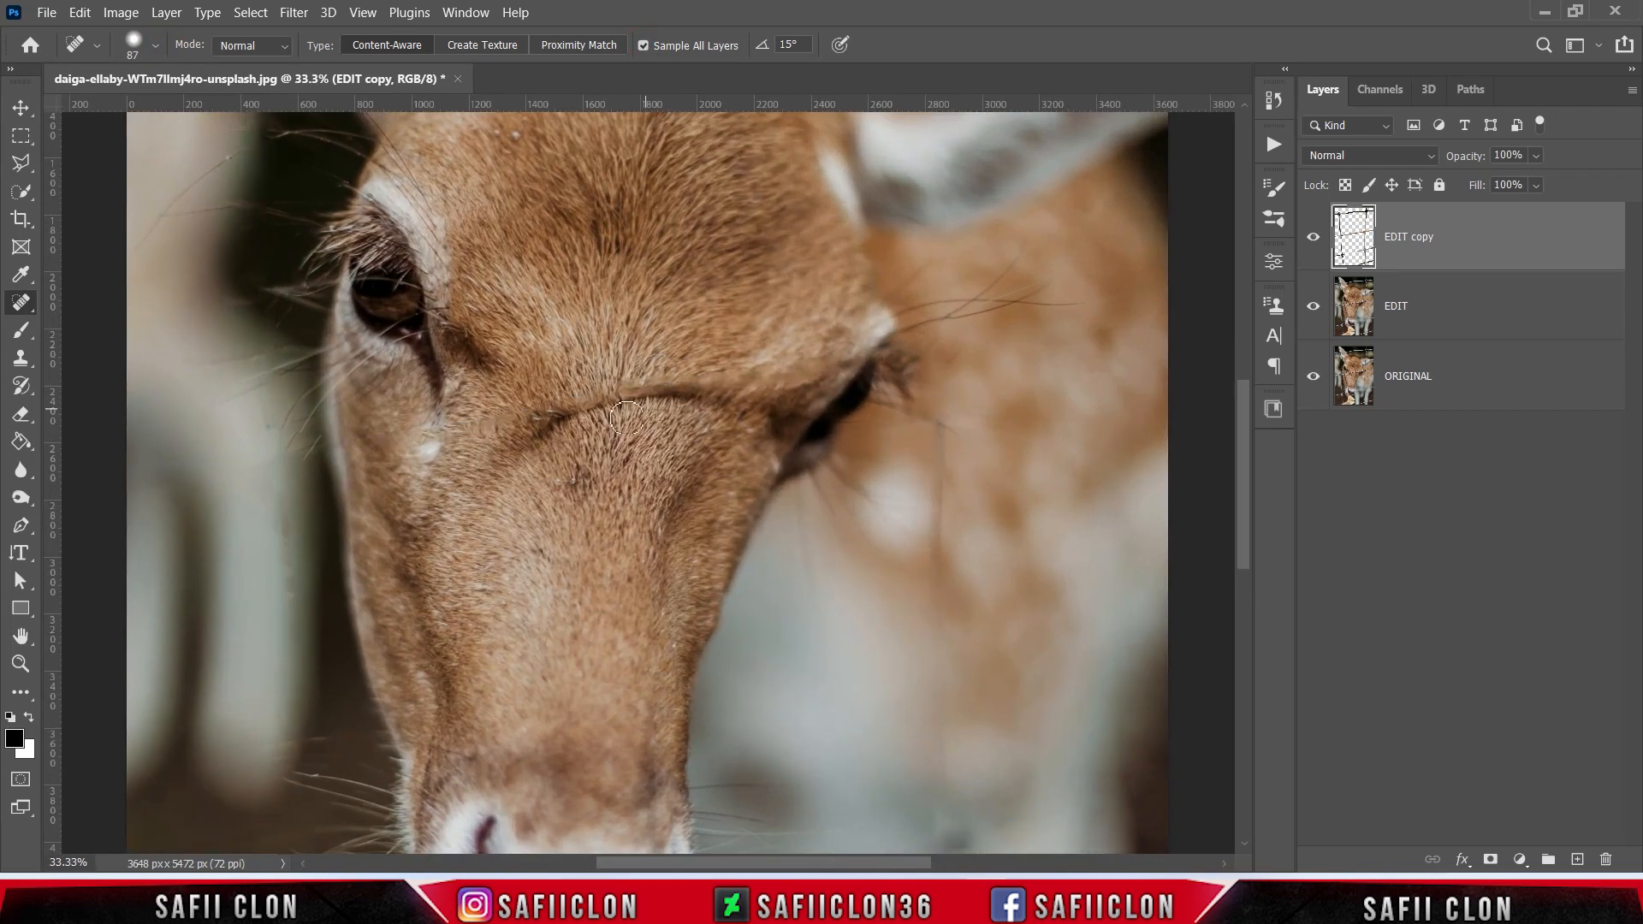
drag(564, 410, 676, 390)
mouse_move(557, 421)
mouse_down()
mouse_move(582, 451)
mouse_move(579, 417)
mouse_move(685, 385)
mouse_up()
click(567, 427)
click(580, 420)
click(689, 403)
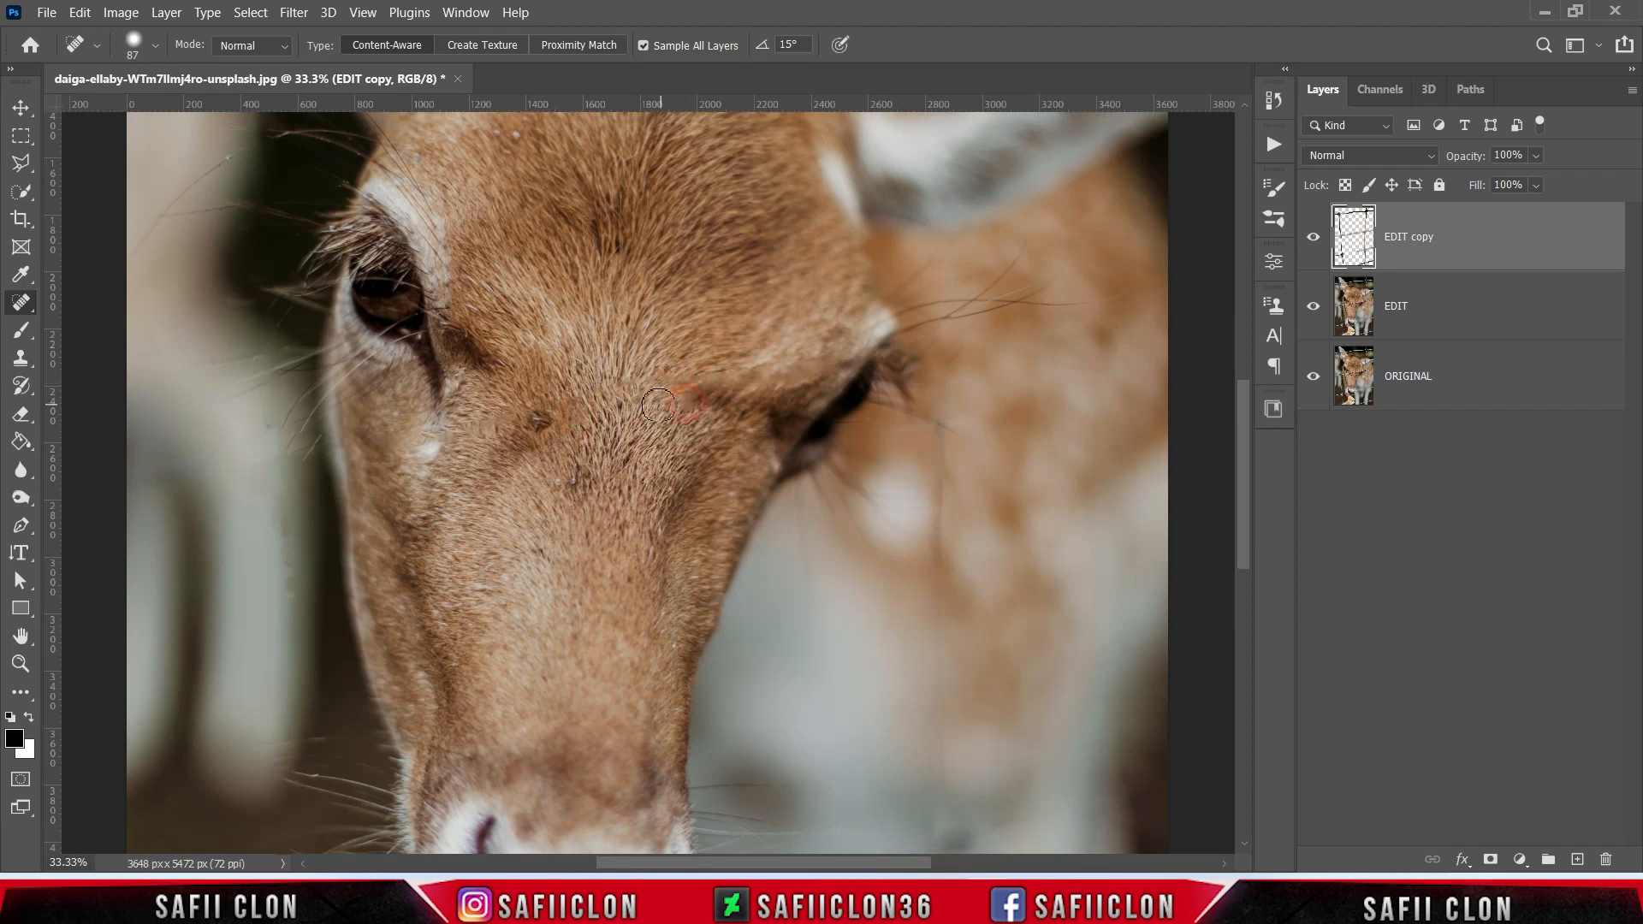
click(724, 374)
click(540, 419)
click(623, 384)
click(693, 393)
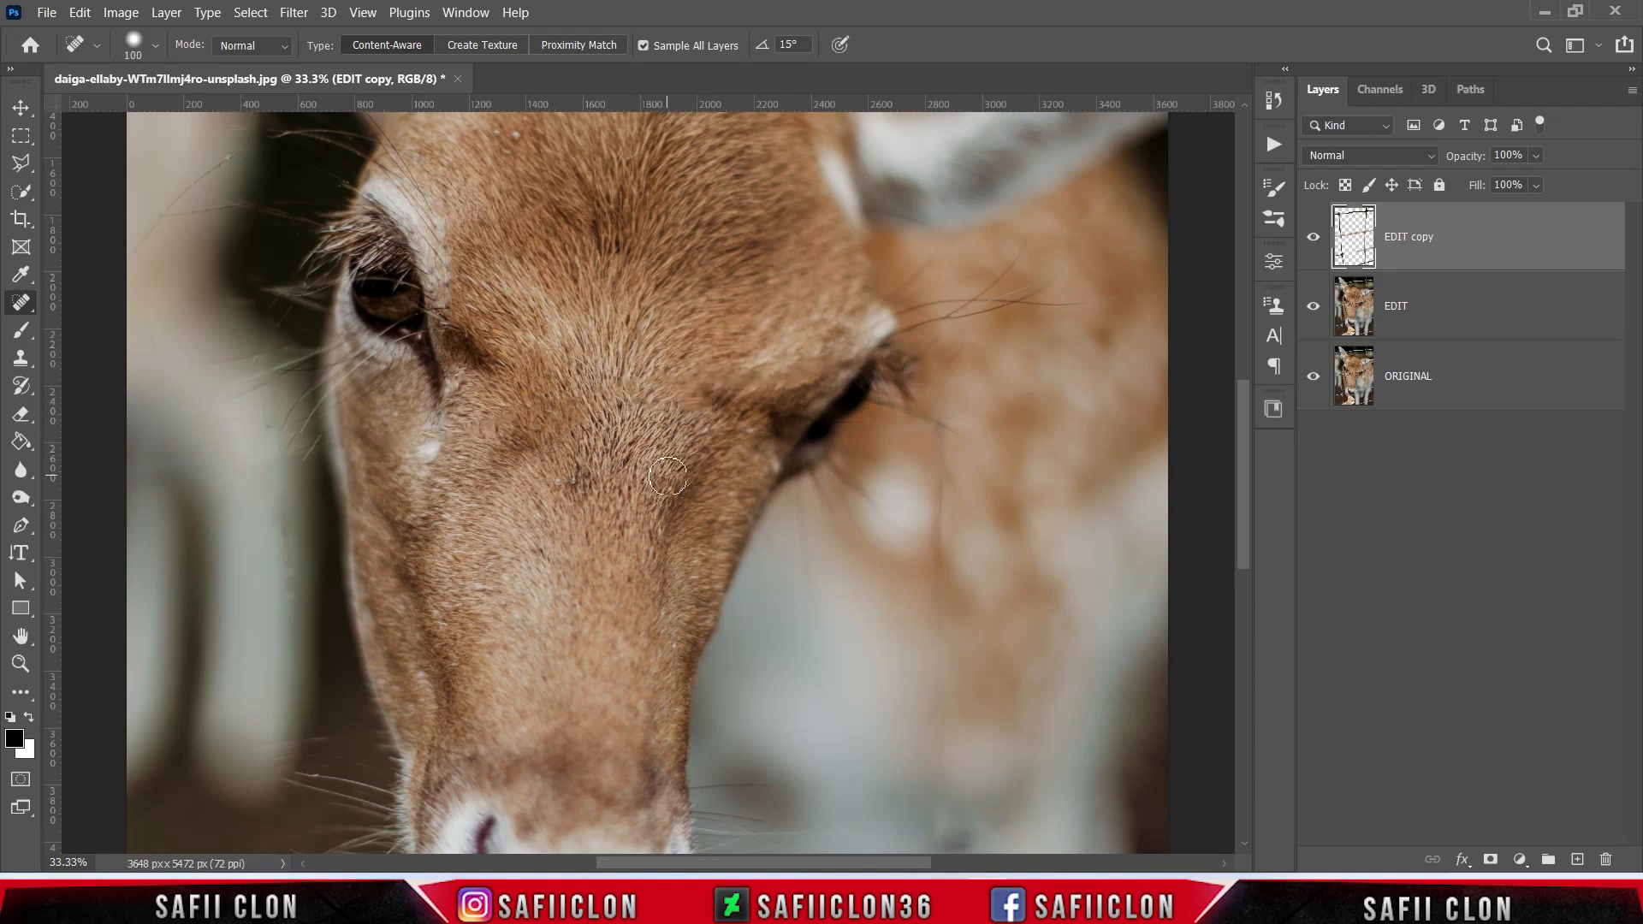
Step: Retouch the leftover vertical wire marks on the blurred deer's body beside the face with a 70 px brush
scroll(972, 520, down, 3)
key(bracketleft)
key(bracketleft)
key(bracketleft)
key(bracketleft)
key(bracketleft)
drag(941, 454, 936, 323)
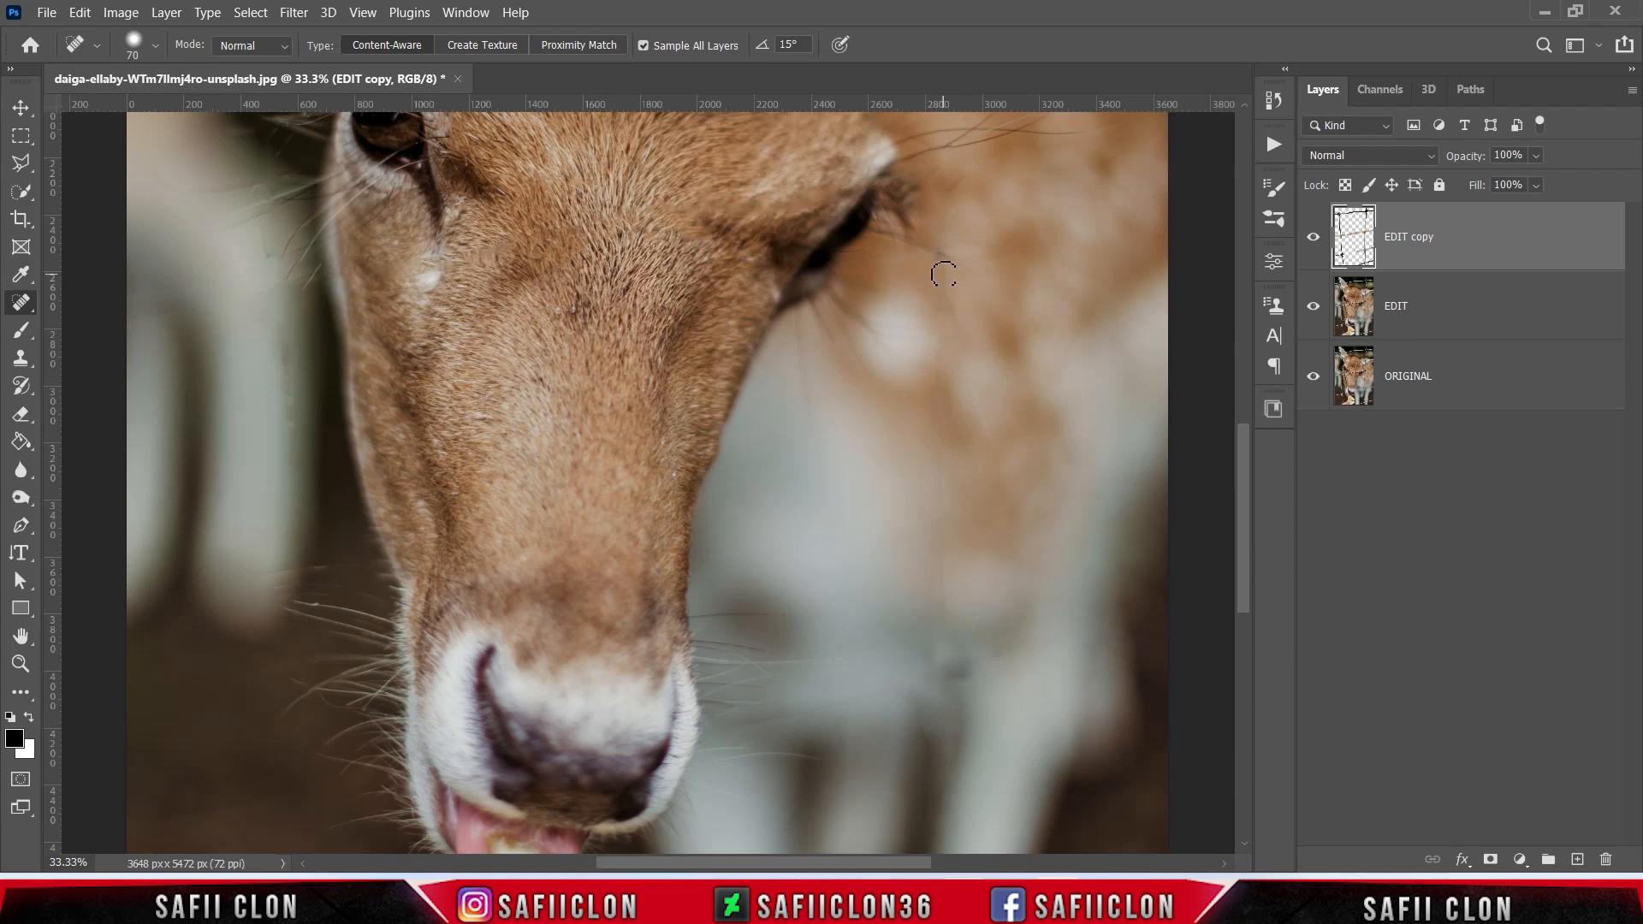
scroll(972, 348, down, 3)
mouse_move(943, 326)
mouse_down()
mouse_move(936, 384)
mouse_move(973, 471)
mouse_up()
Step: Heal the dark smudge above the blurred deer's leg, beside the main deer's nose, using a larger brush
scroll(974, 465, down, 3)
key(bracketright)
key(bracketright)
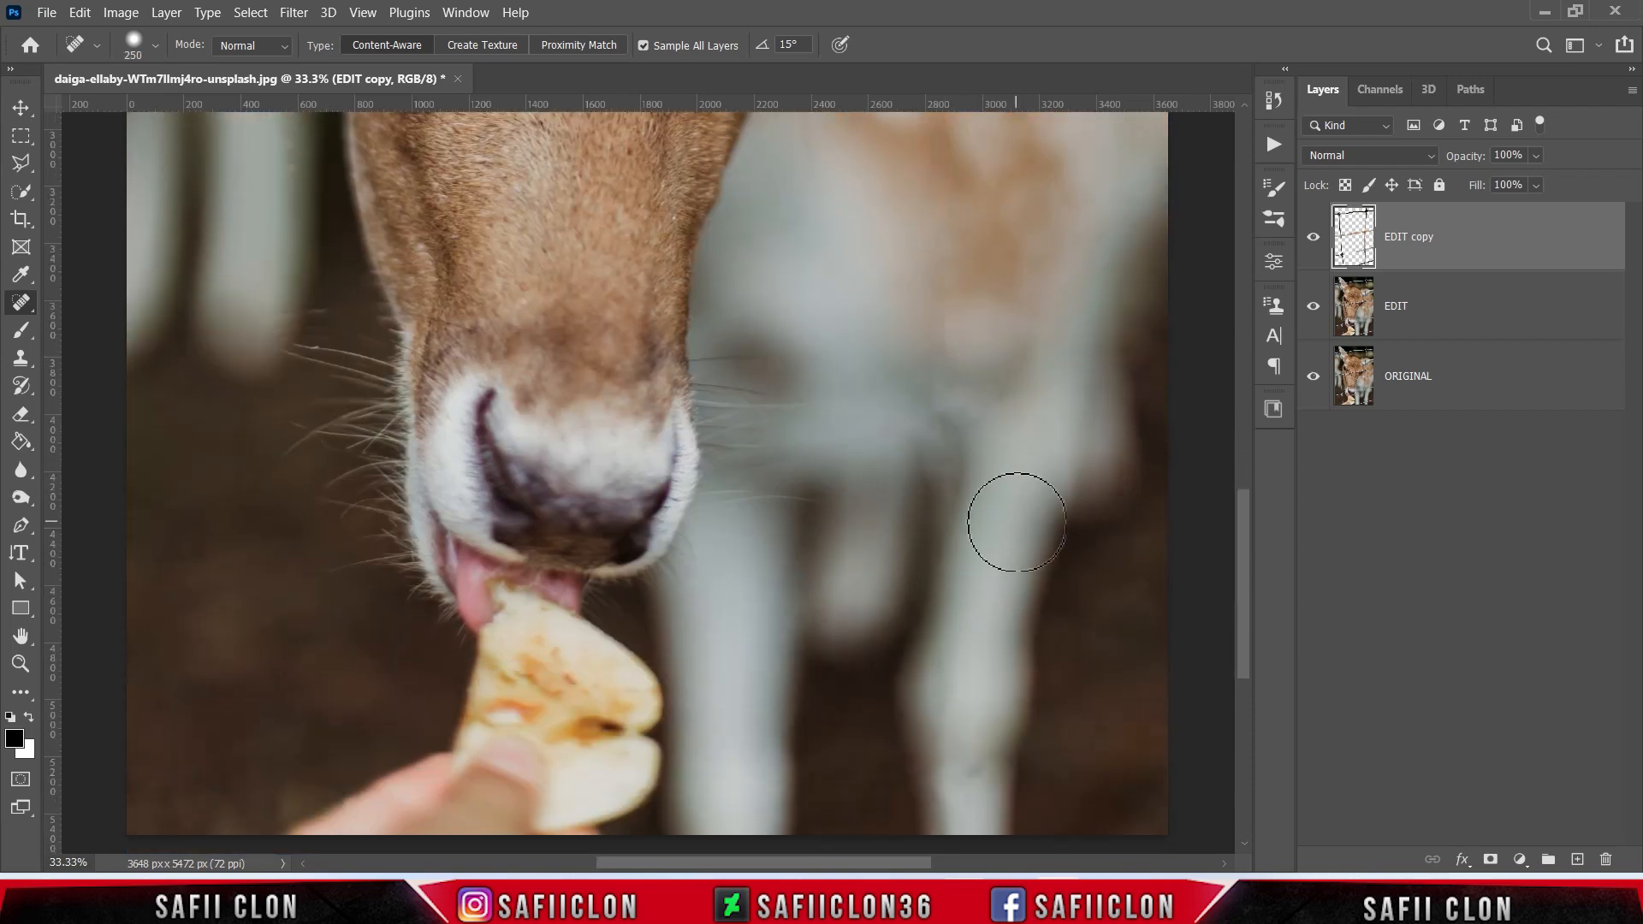
click(933, 399)
key(bracketright)
key(bracketright)
key(bracketright)
key(bracketright)
key(bracketright)
key(bracketleft)
key(bracketleft)
Step: Heal the dark wire line across the deer's upright ear with a brush of about 100 to 125 px
scroll(753, 587, up, 8)
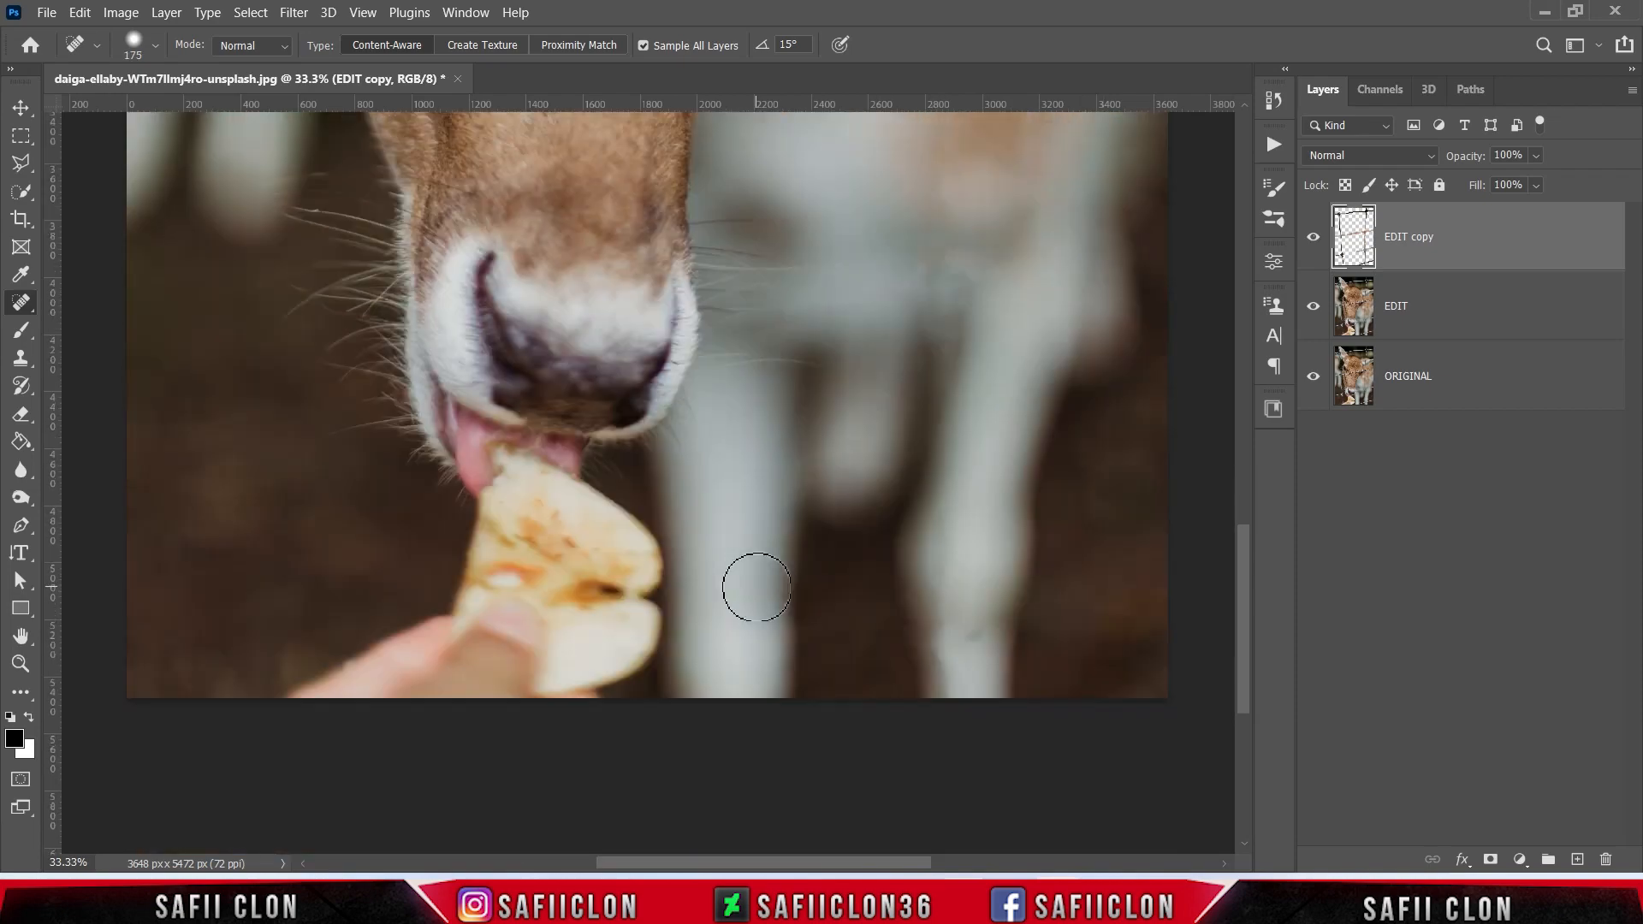
scroll(734, 509, up, 3)
key(bracketleft)
key(bracketleft)
key(bracketleft)
key(bracketleft)
key(bracketleft)
key(bracketleft)
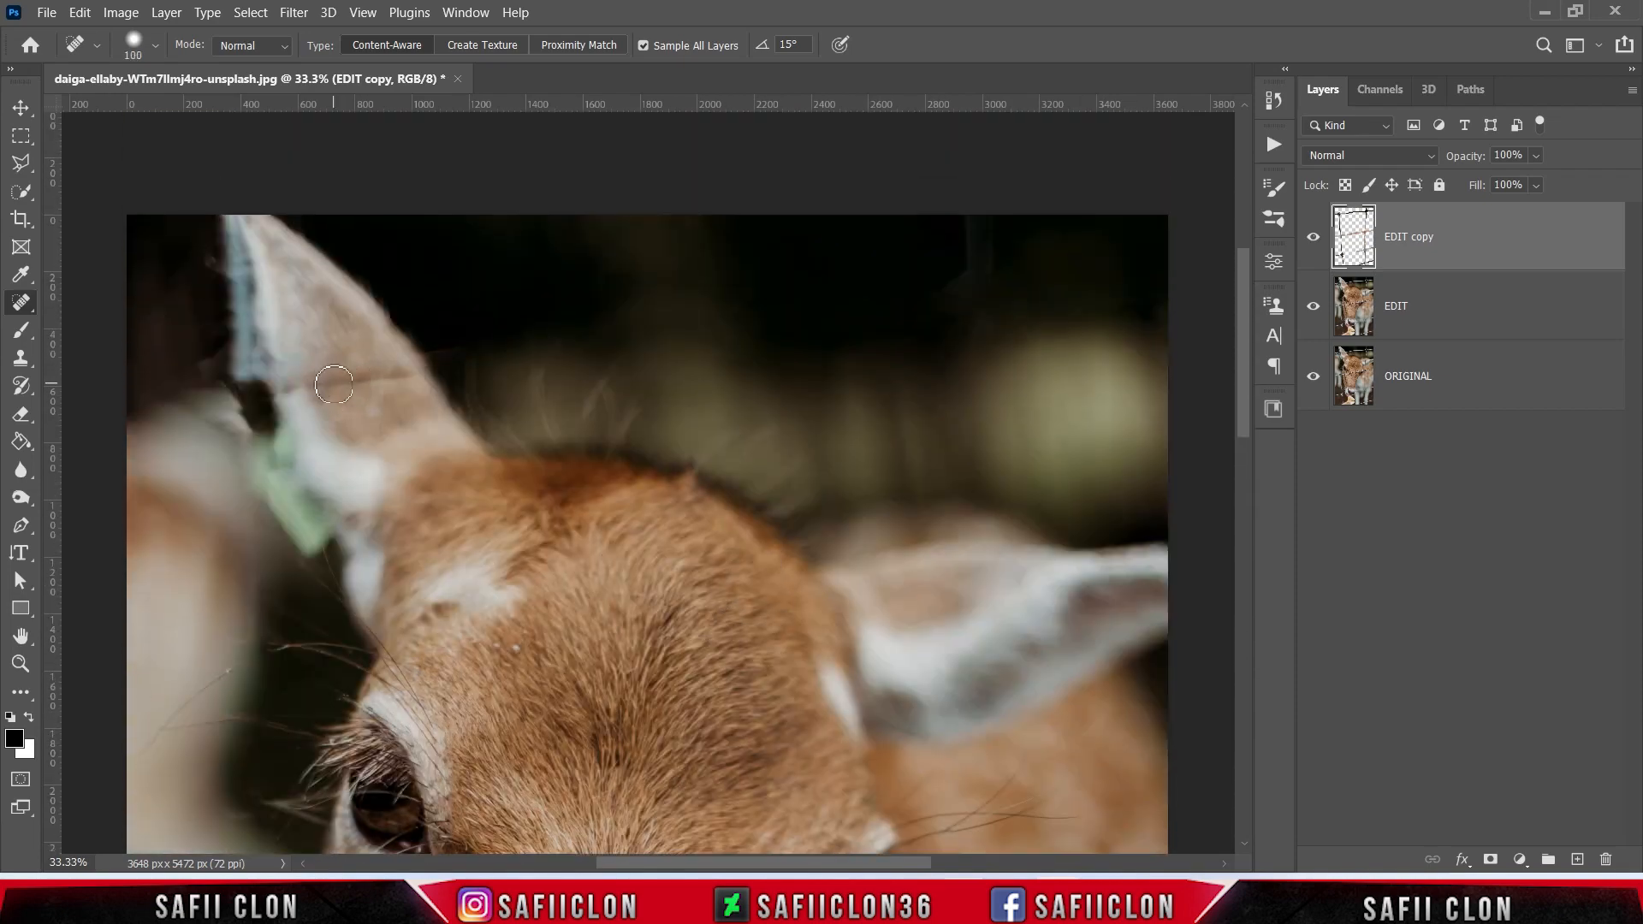
drag(329, 381, 415, 381)
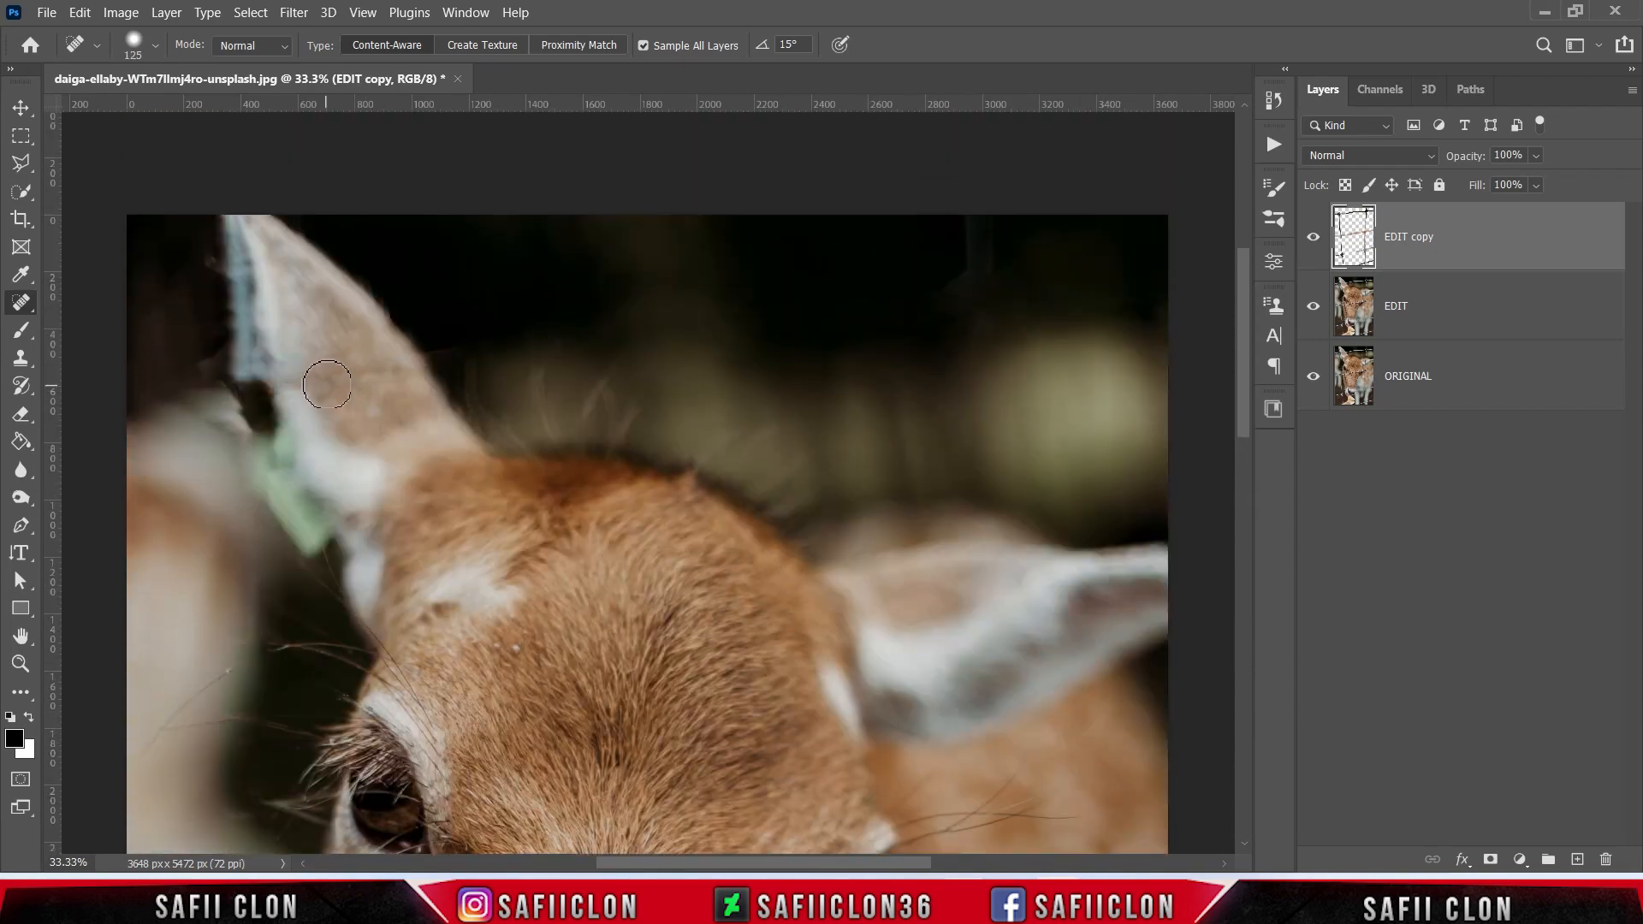
click(396, 377)
click(312, 378)
key(bracketleft)
click(332, 377)
click(389, 383)
Step: Retouch the remaining wire traces on the blurred deer behind the face's left side with an 80 px brush
key(bracketright)
scroll(440, 462, down, 4)
key(bracketleft)
key(bracketleft)
key(bracketleft)
drag(242, 567, 242, 494)
click(200, 296)
scroll(465, 457, down, 1)
scroll(464, 457, down, 6)
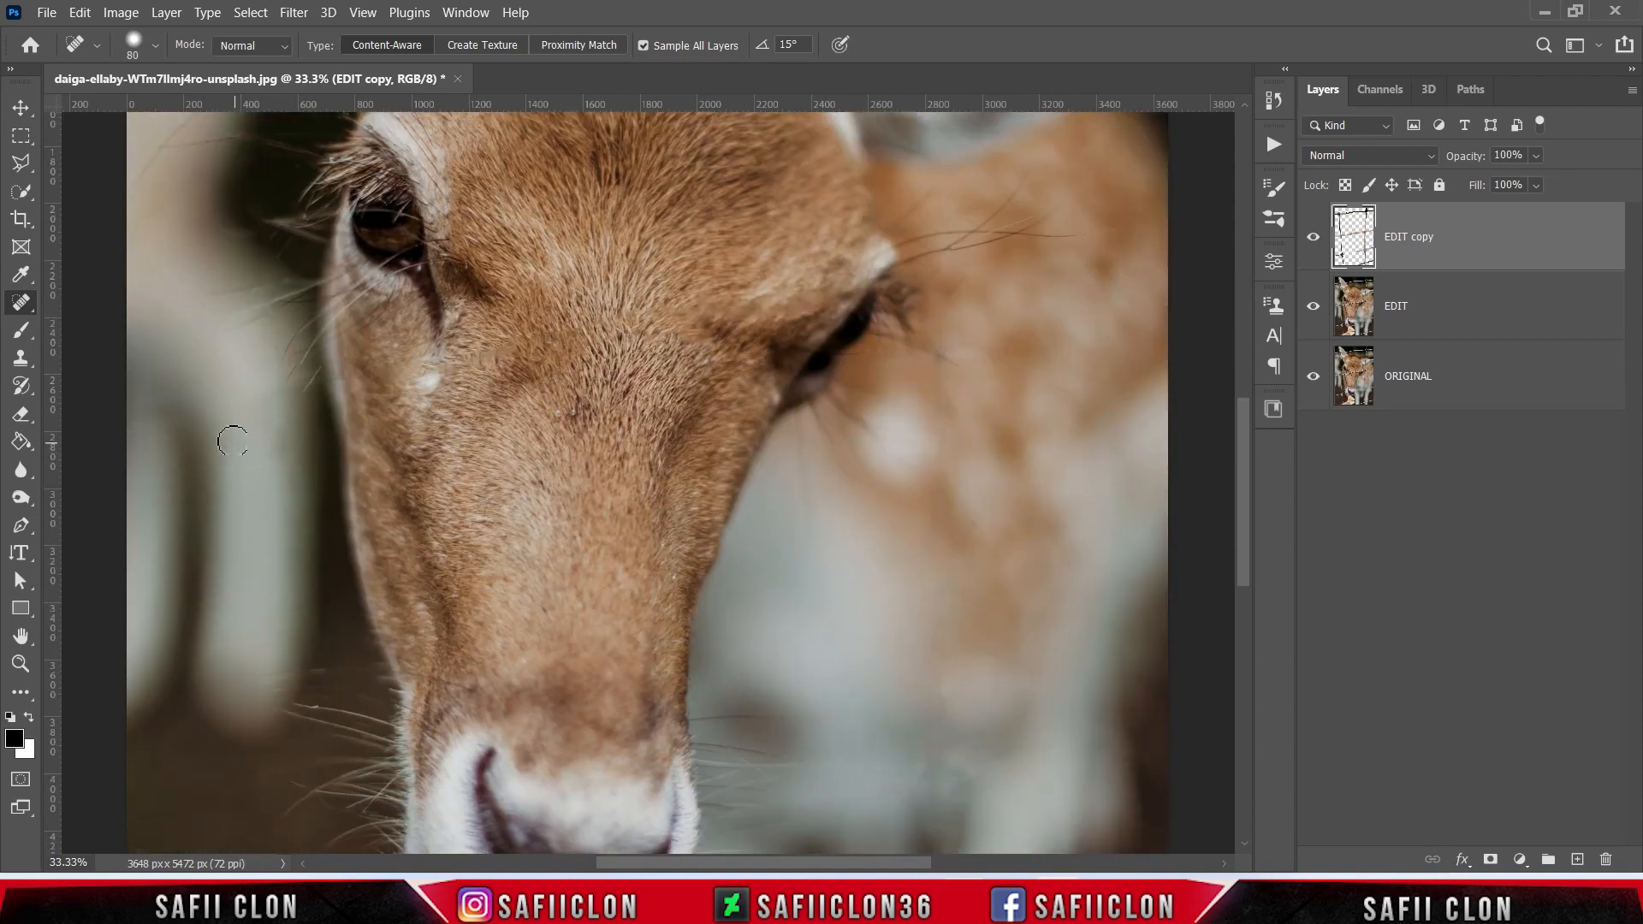
Step: Inspect the whole retouched photo and compare it with the fenced version by hiding and showing EDIT copy
key(ctrl+minus)
key(ctrl+minus)
key(ctrl+minus)
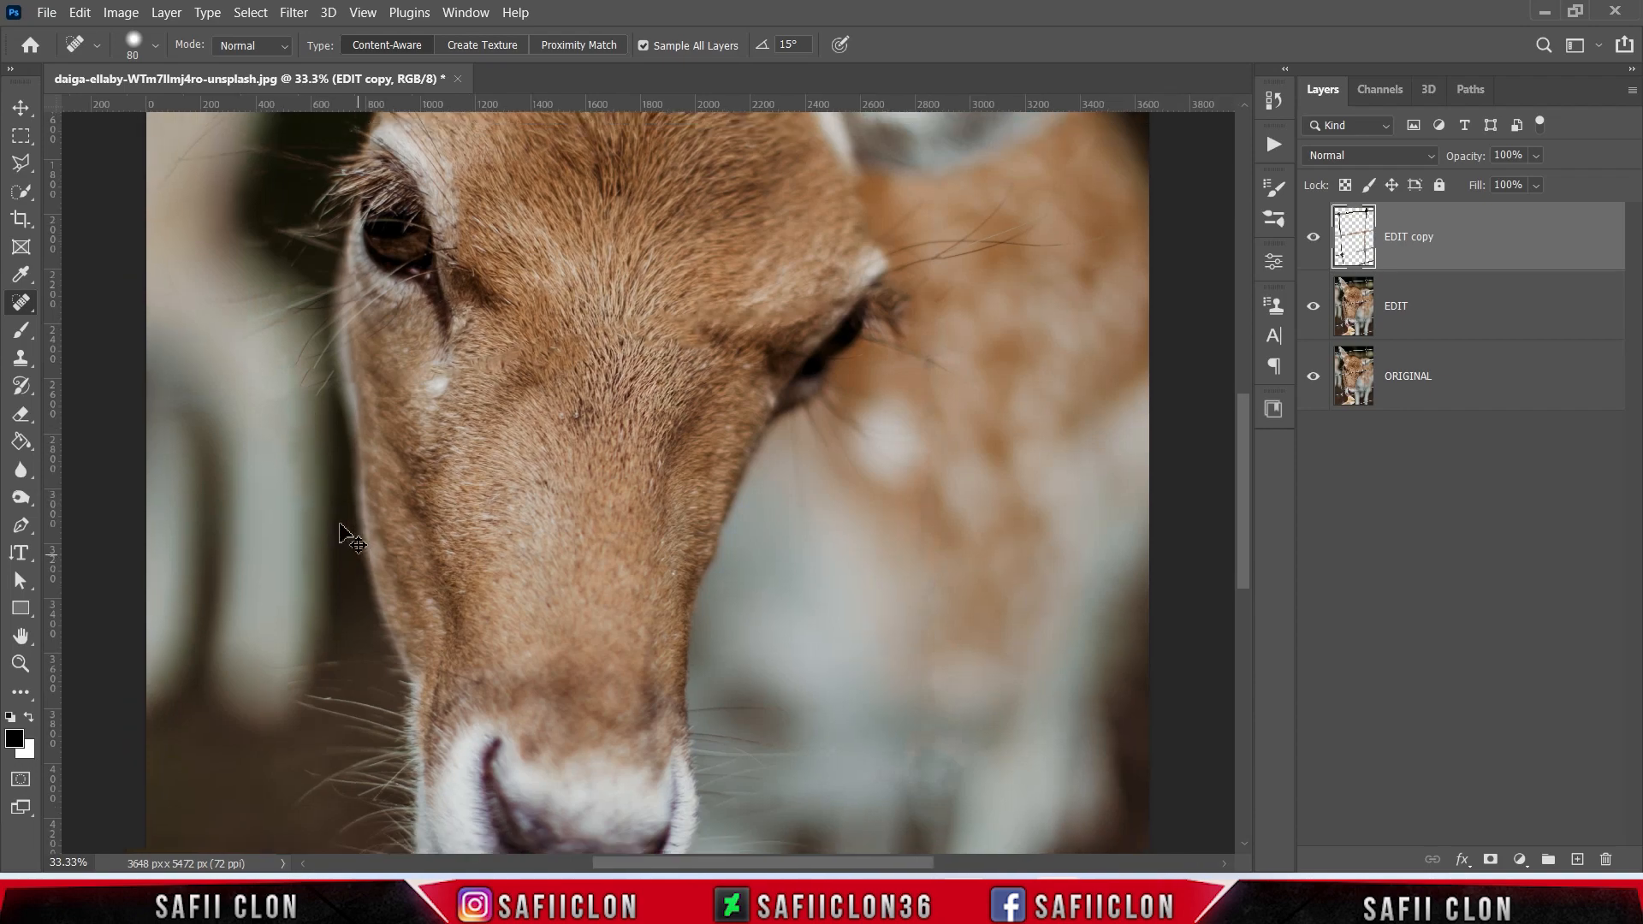
key(ctrl+plus)
scroll(448, 207, up, 1)
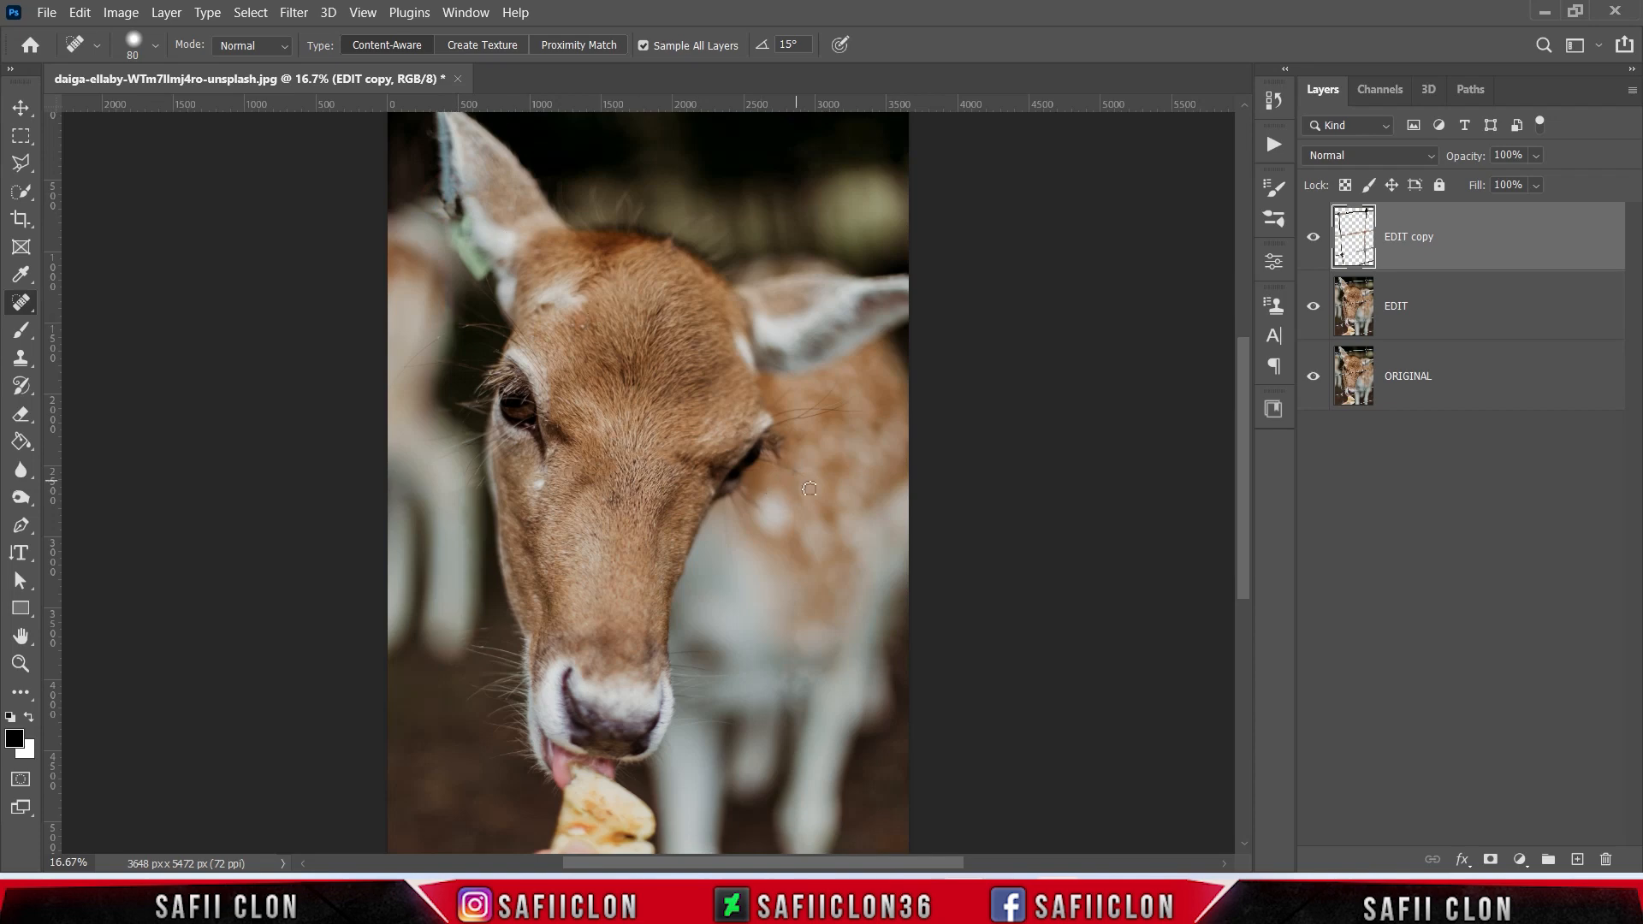
scroll(810, 489, down, 6)
scroll(873, 526, up, 6)
click(1313, 243)
click(1312, 243)
click(1313, 240)
key(ctrl+minus)
click(1311, 243)
click(1311, 243)
click(1312, 243)
click(1312, 243)
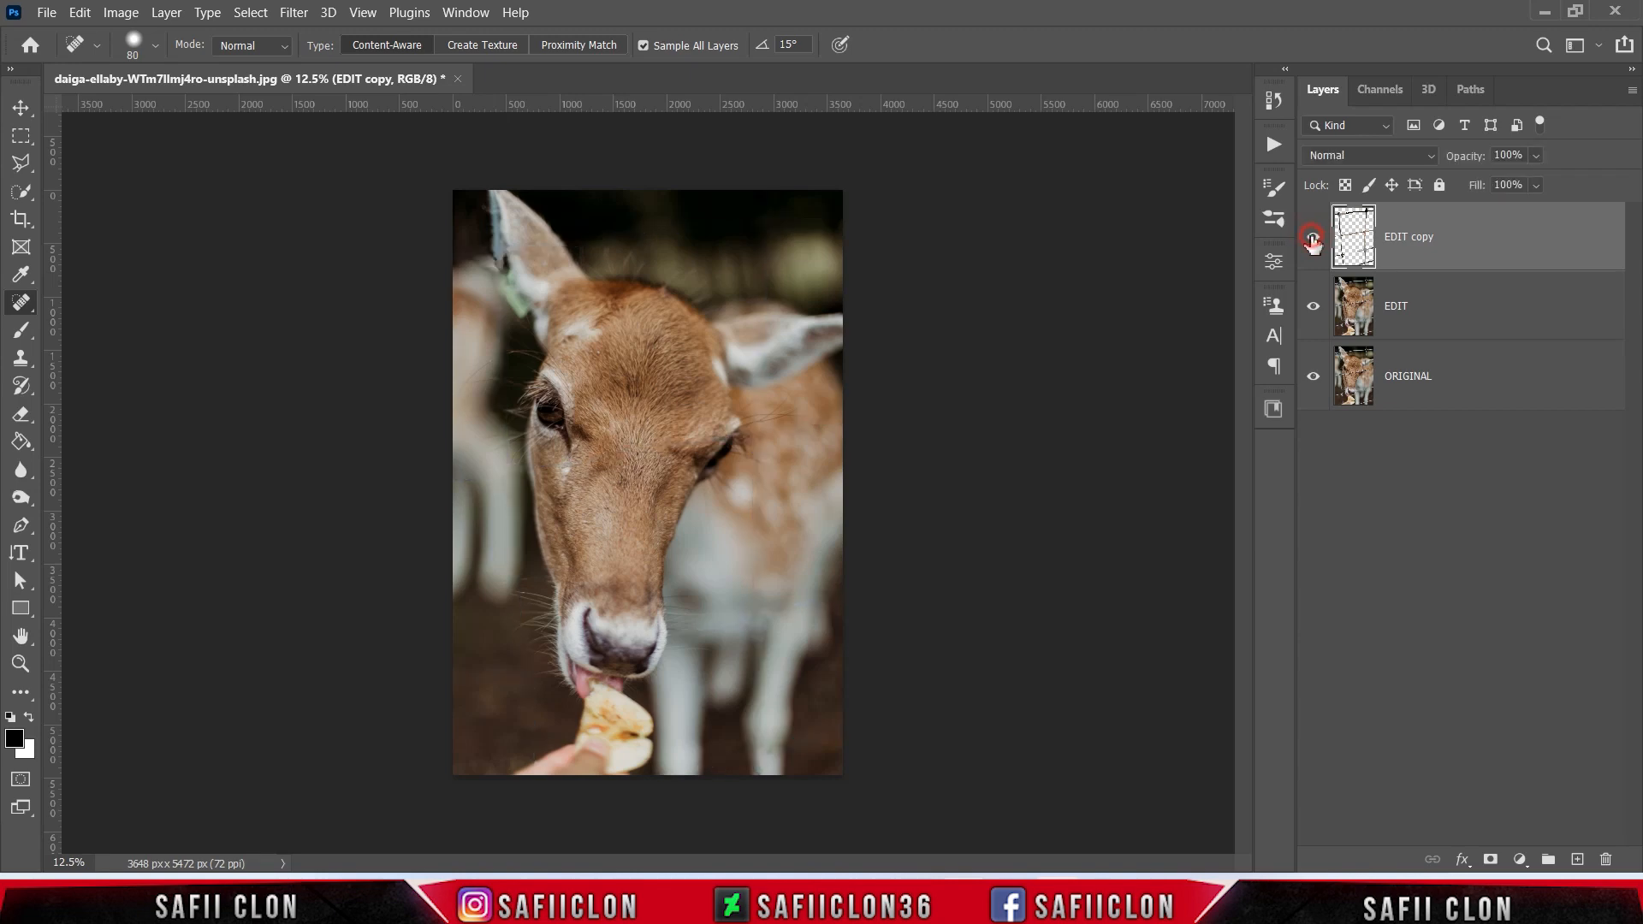
Step: Group the EDIT copy and EDIT layers into a group named EDIT
shift+click(1489, 322)
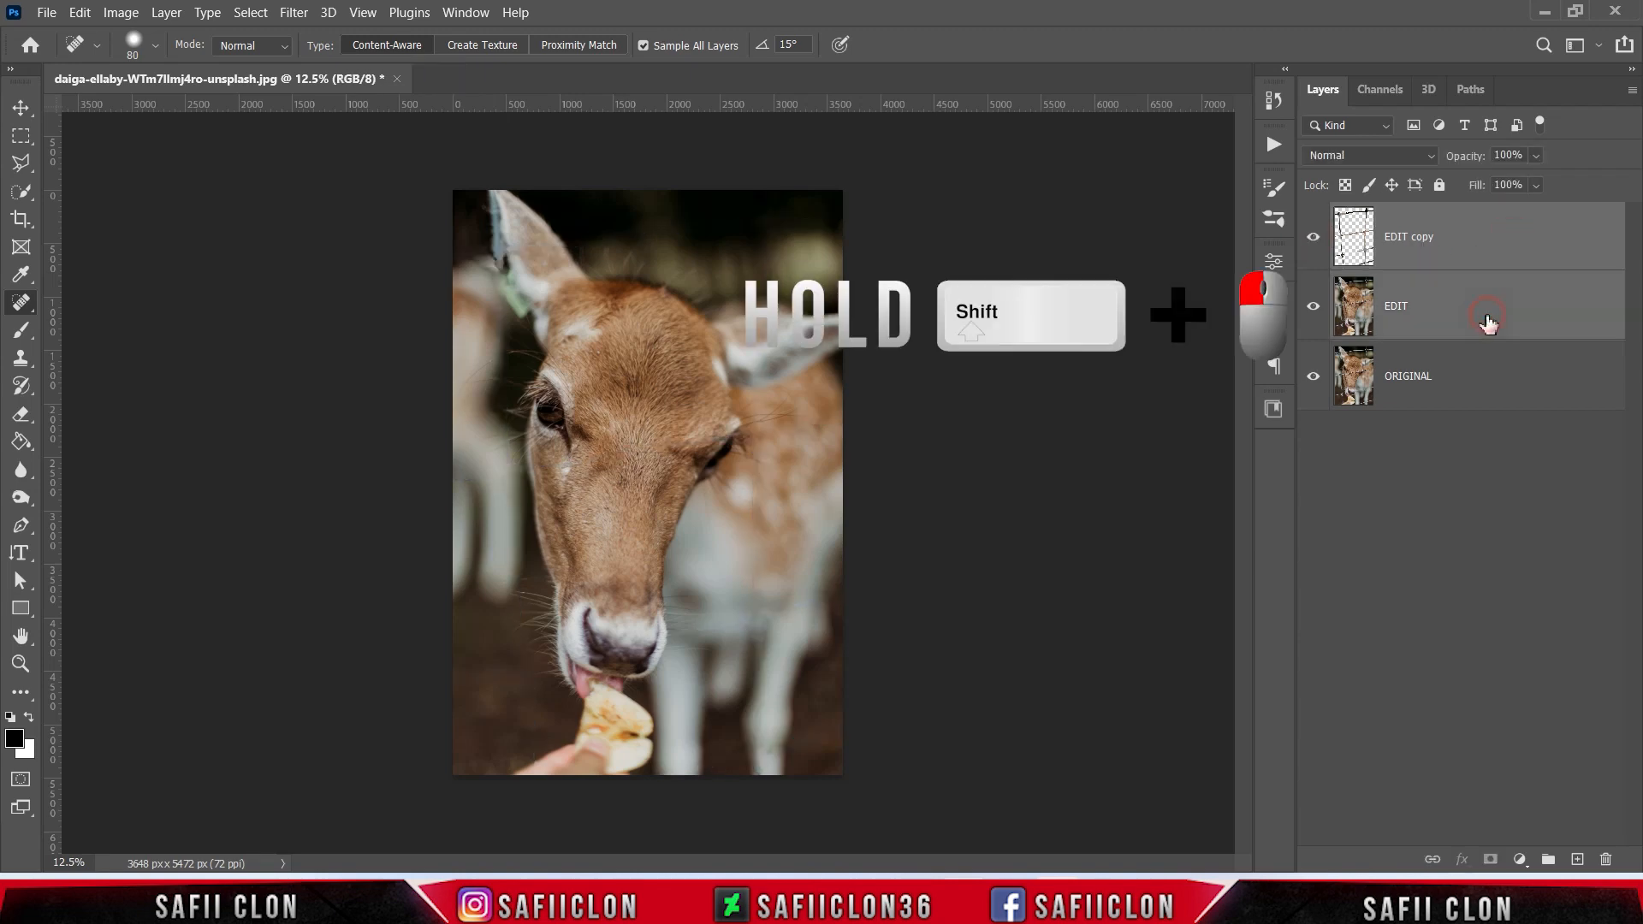
right_click(1457, 308)
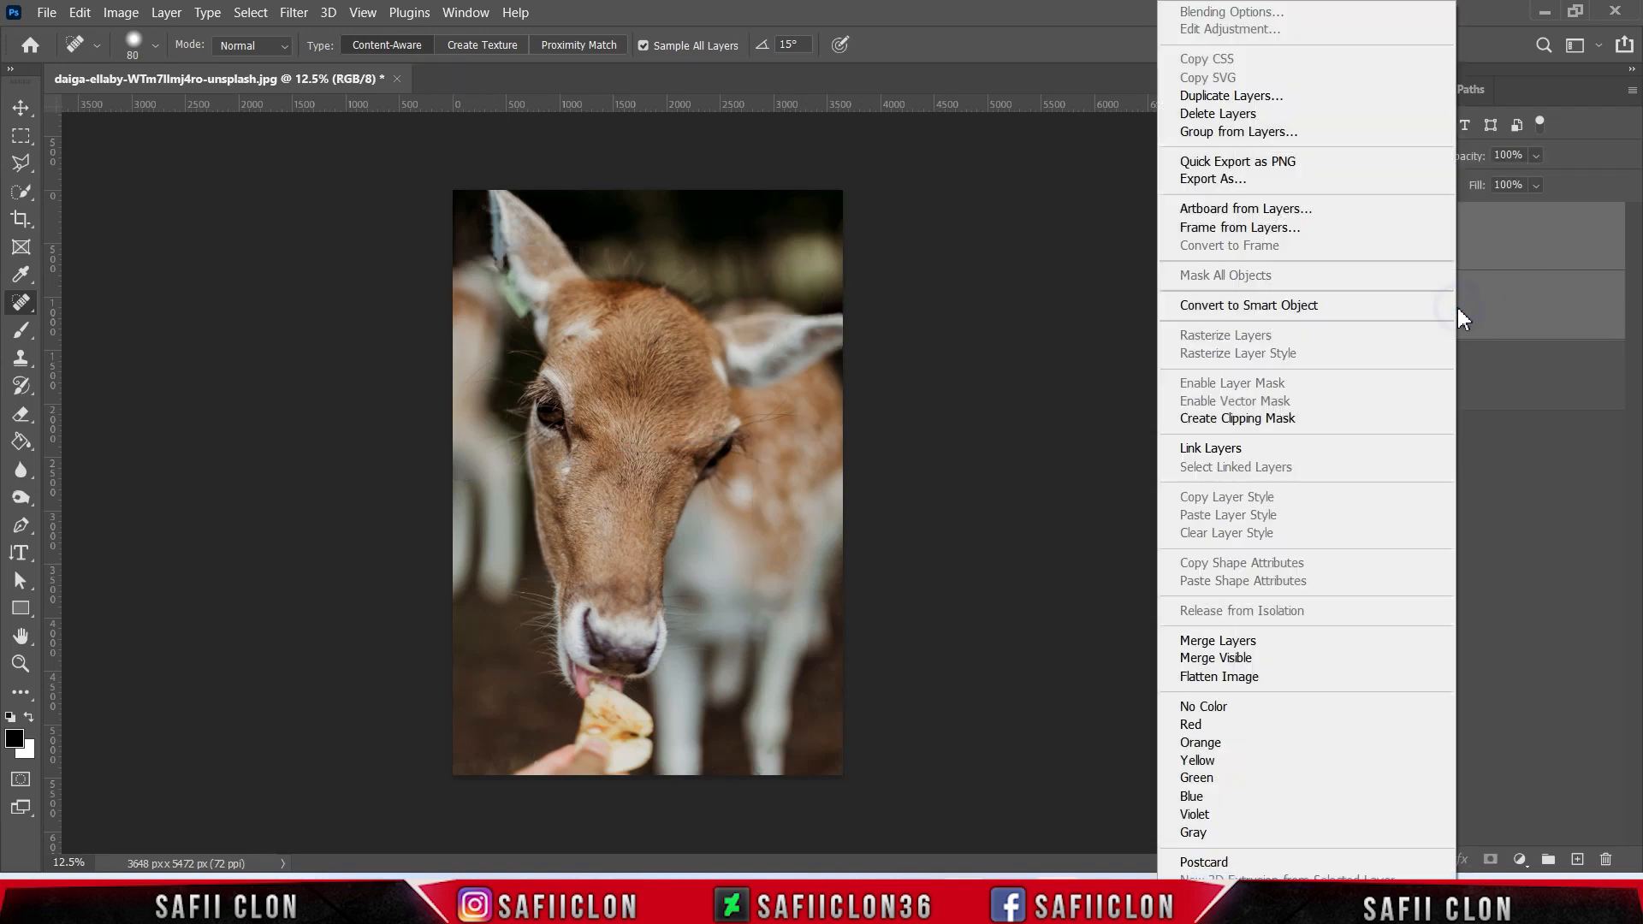
click(1261, 132)
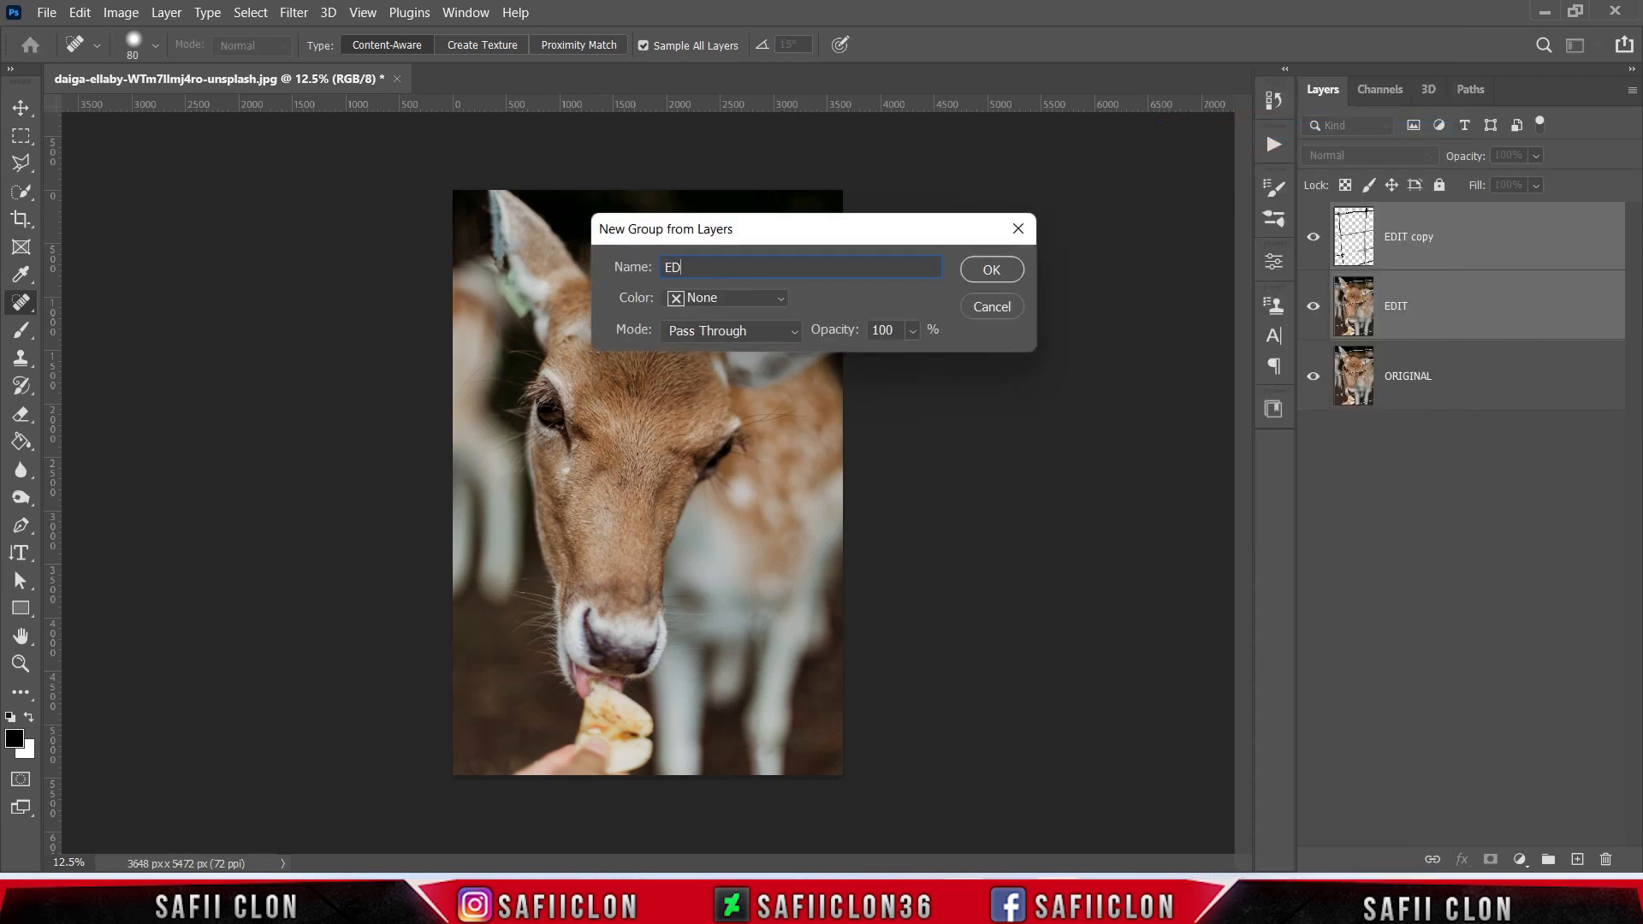
click(1002, 270)
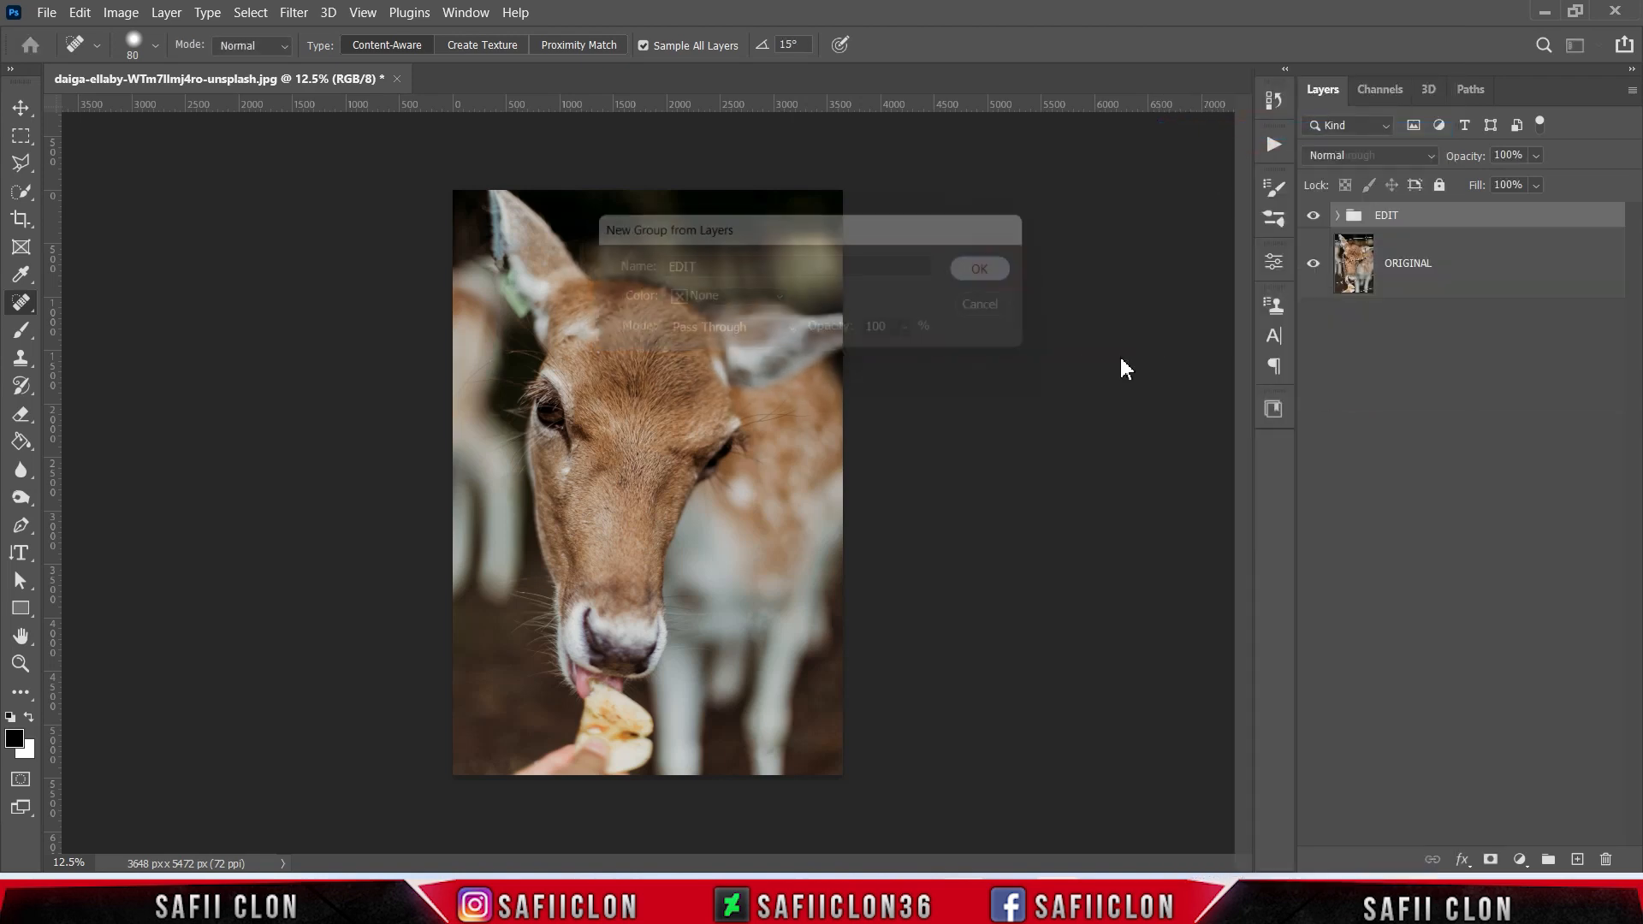
Step: Compare the original and finished photos by toggling the visibility of the EDIT group
click(1315, 215)
click(1315, 217)
click(1316, 217)
click(1315, 218)
click(1316, 217)
click(1315, 218)
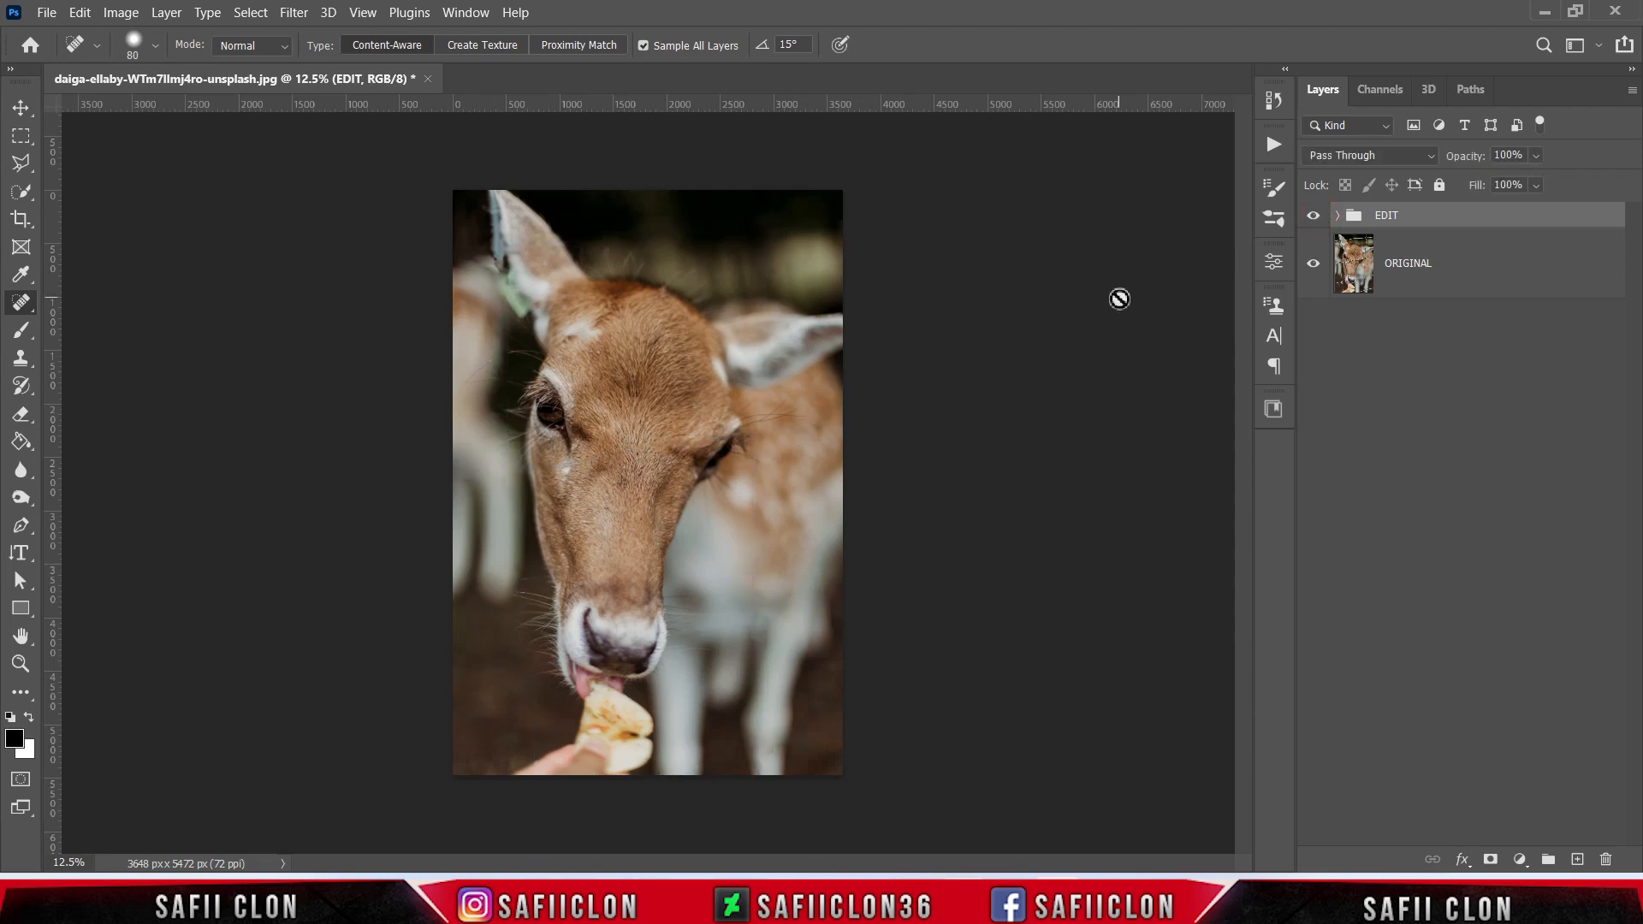
key(ctrl+plus)
key(ctrl+plus)
key(ctrl+minus)
key(ctrl+minus)
key(ctrl+minus)
key(ctrl+plus)
key(ctrl+plus)
key(ctrl+minus)
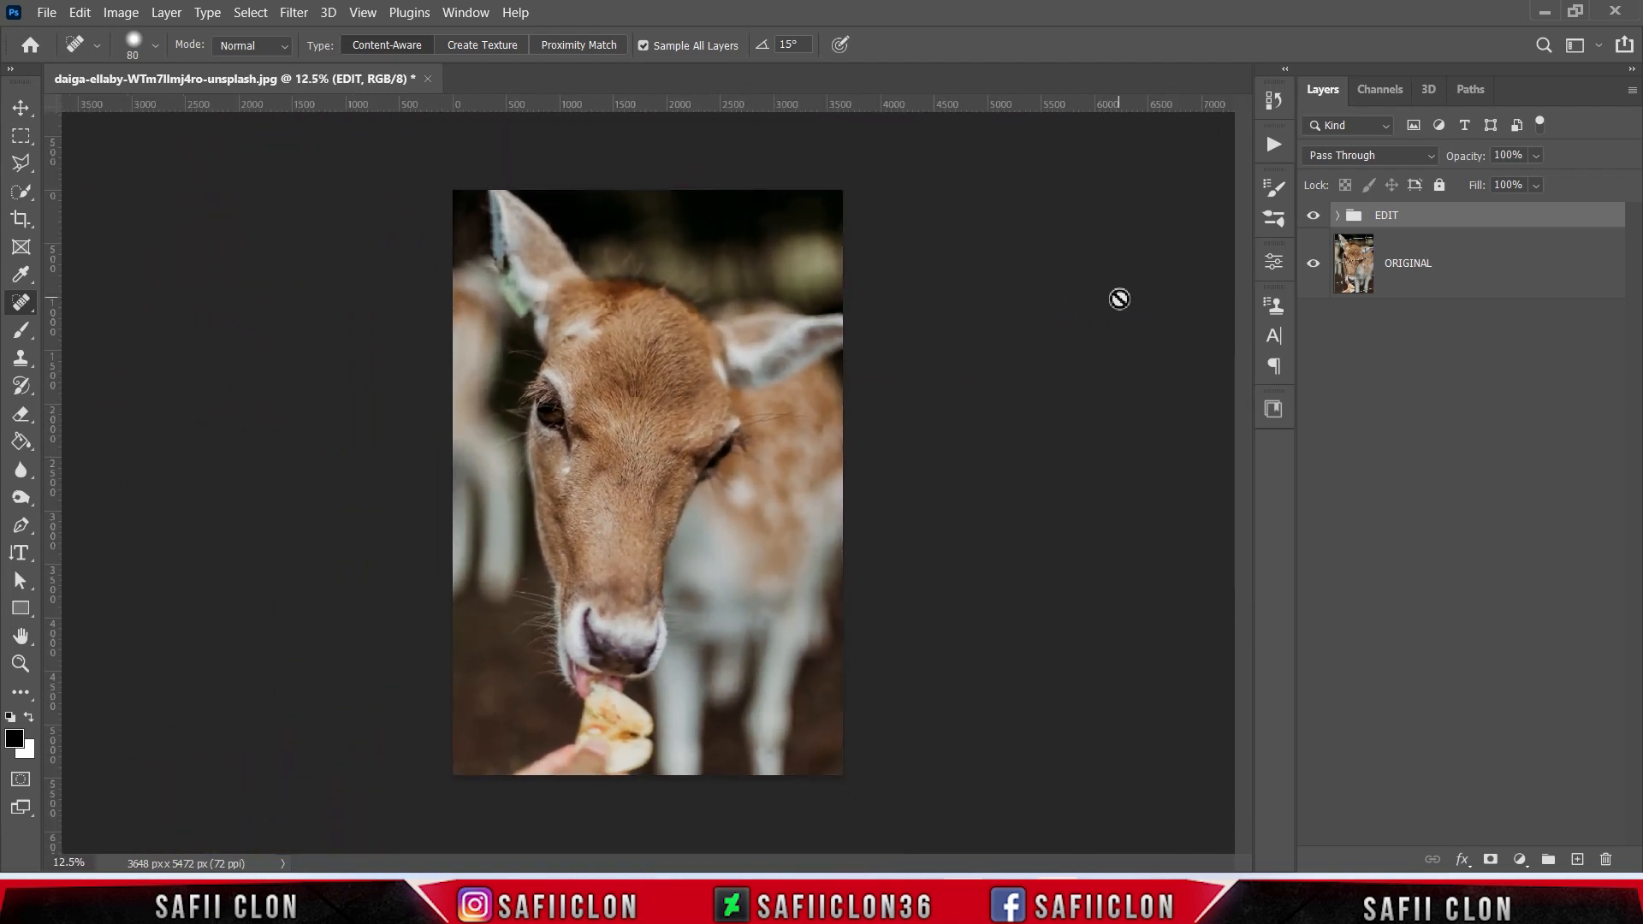